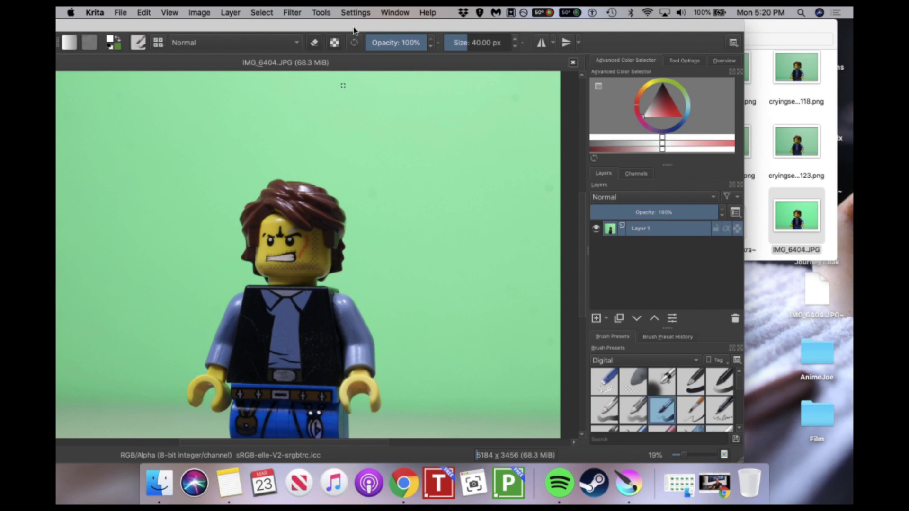
Step: Add a new empty paint layer above the photo layer
{"action": "left_click_drag", "start_coordinate": [350, 30], "coordinate": [460, 10]}
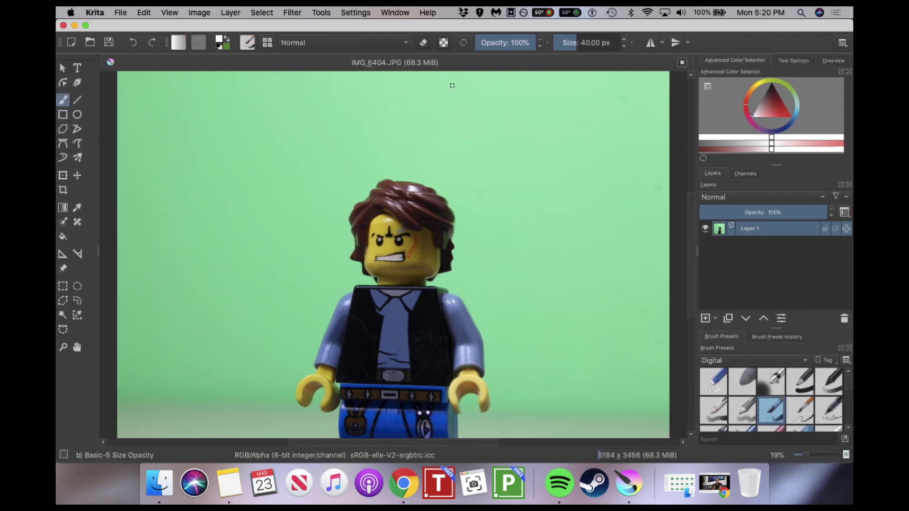
{"action": "left_click", "coordinate": [238, 10]}
{"action": "mouse_move", "coordinate": [303, 64]}
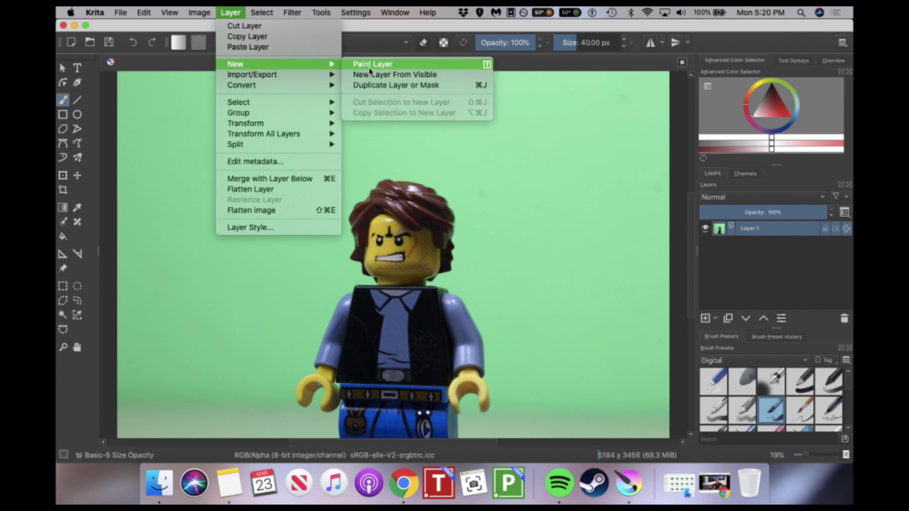
{"action": "left_click", "coordinate": [371, 65]}
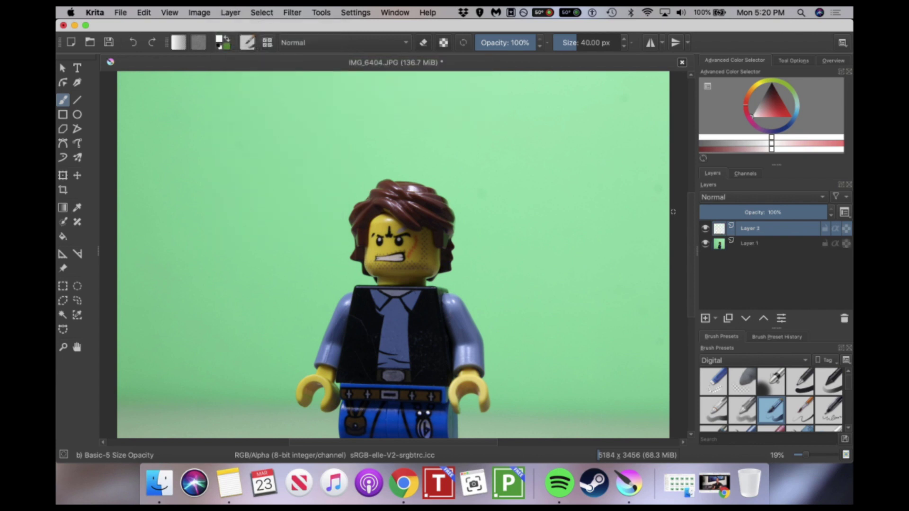
{"action": "mouse_move", "coordinate": [753, 231]}
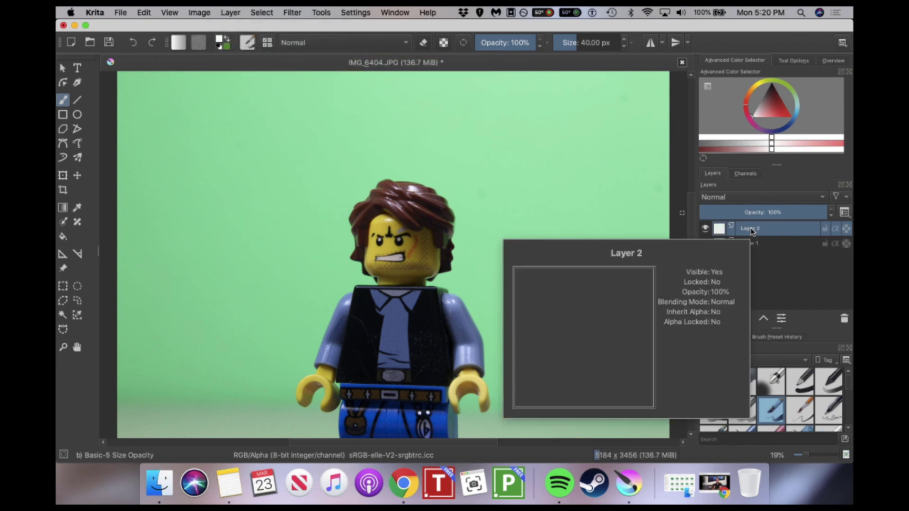
{"action": "scroll", "coordinate": [387, 185], "scroll_direction": "up", "scroll_amount": 3}
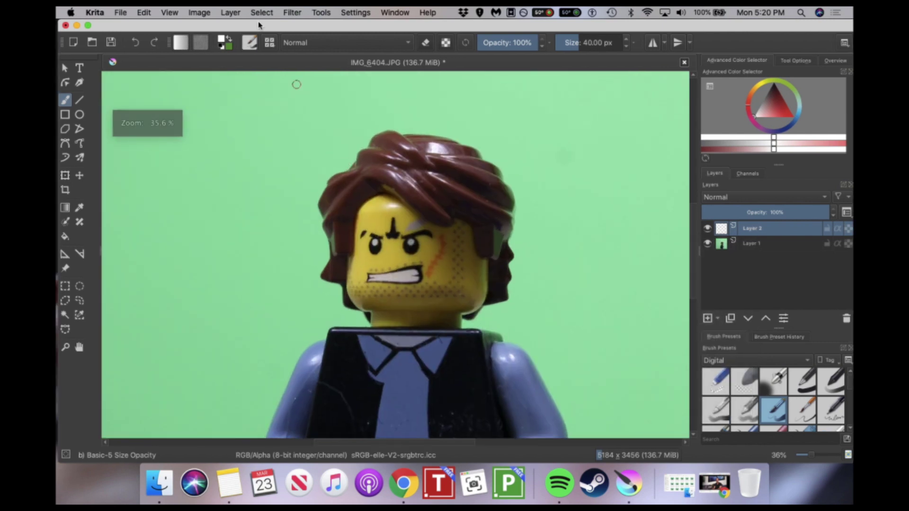
Step: Show the Animation, Timeline and Onion Skins dockers
{"action": "left_click", "coordinate": [262, 12]}
{"action": "mouse_move", "coordinate": [354, 17]}
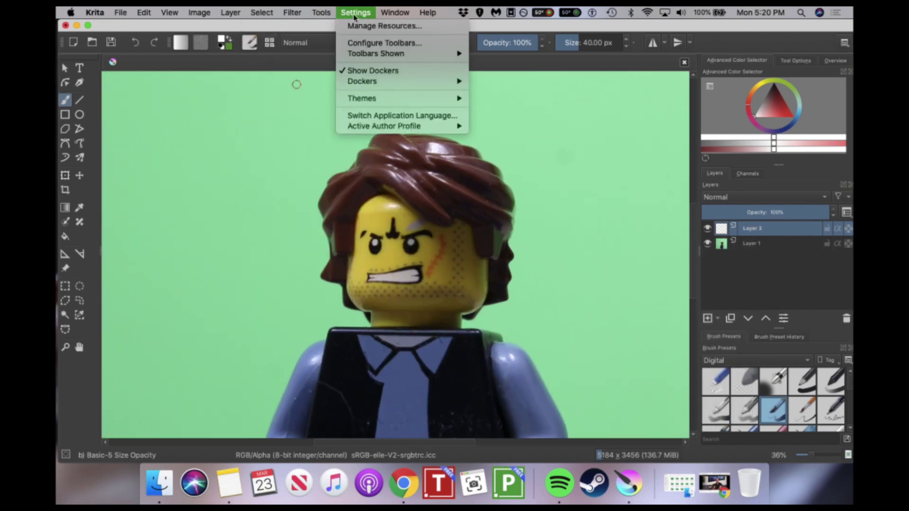
{"action": "mouse_move", "coordinate": [371, 81]}
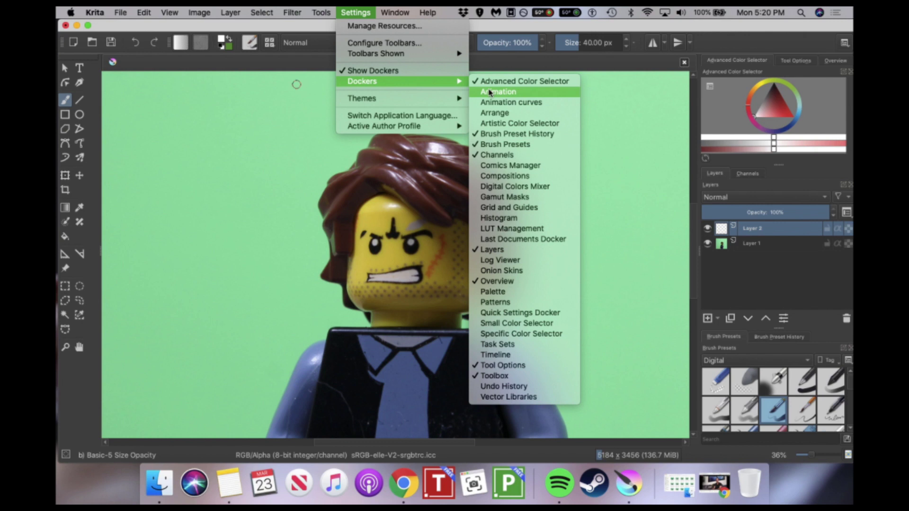
{"action": "left_click", "coordinate": [497, 104]}
{"action": "left_click", "coordinate": [355, 13]}
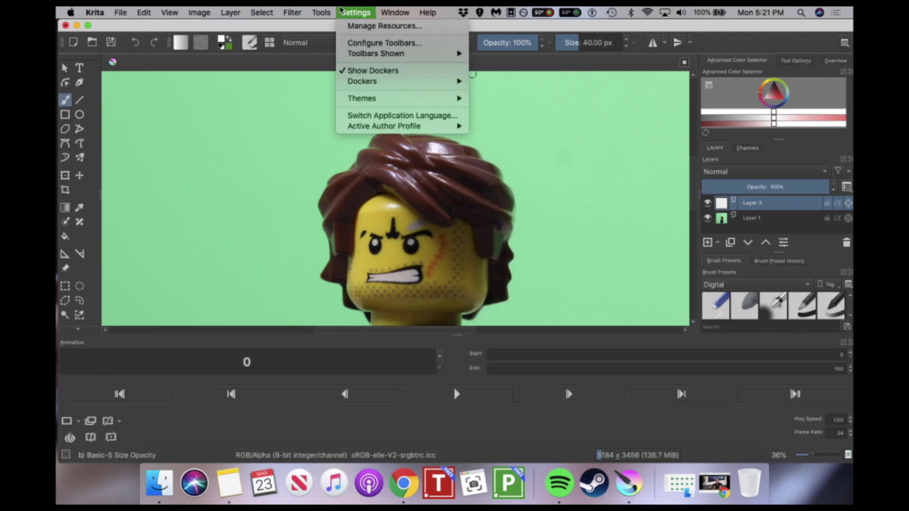
{"action": "mouse_move", "coordinate": [386, 85]}
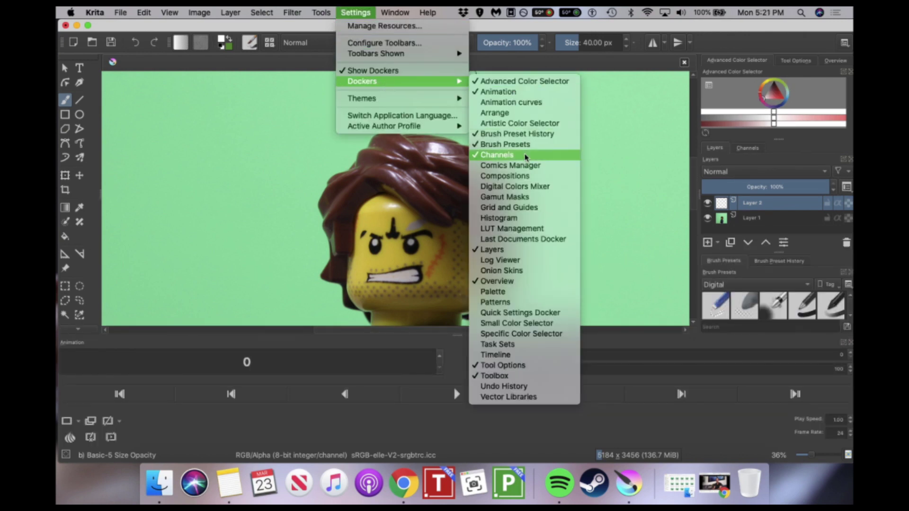
{"action": "left_click", "coordinate": [525, 356]}
{"action": "left_click", "coordinate": [356, 13]}
{"action": "mouse_move", "coordinate": [403, 80]}
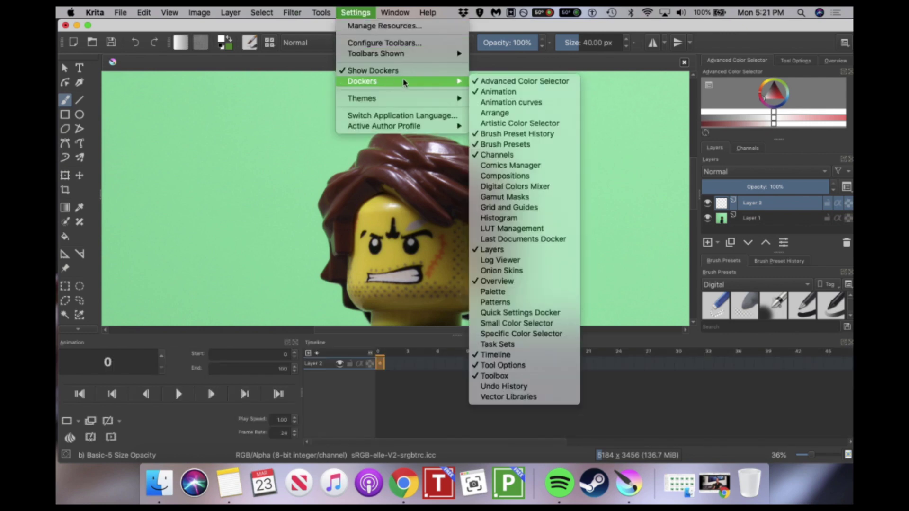
{"action": "left_click", "coordinate": [522, 269]}
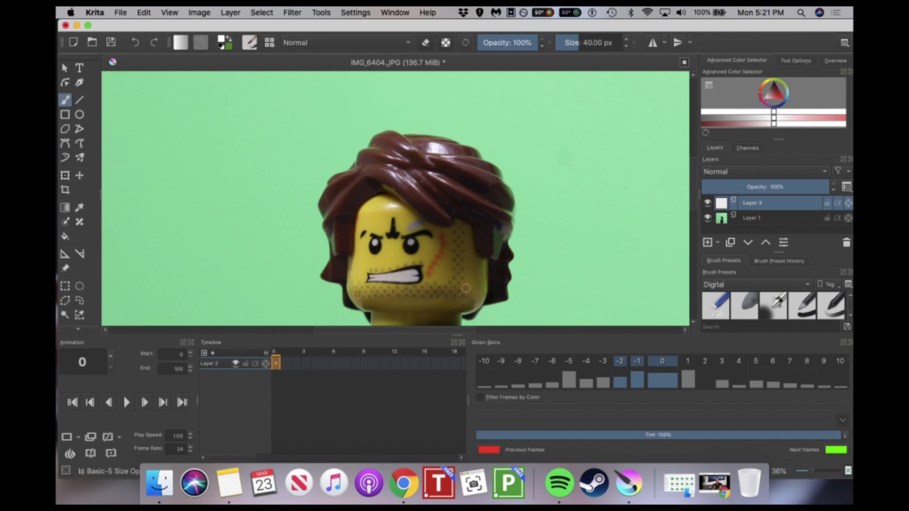
Step: Create a blank keyframe at frame 0 of Layer 2
{"action": "scroll", "coordinate": [467, 246], "scroll_direction": "down", "scroll_amount": 3}
{"action": "scroll", "coordinate": [472, 202], "scroll_direction": "down", "scroll_amount": 3}
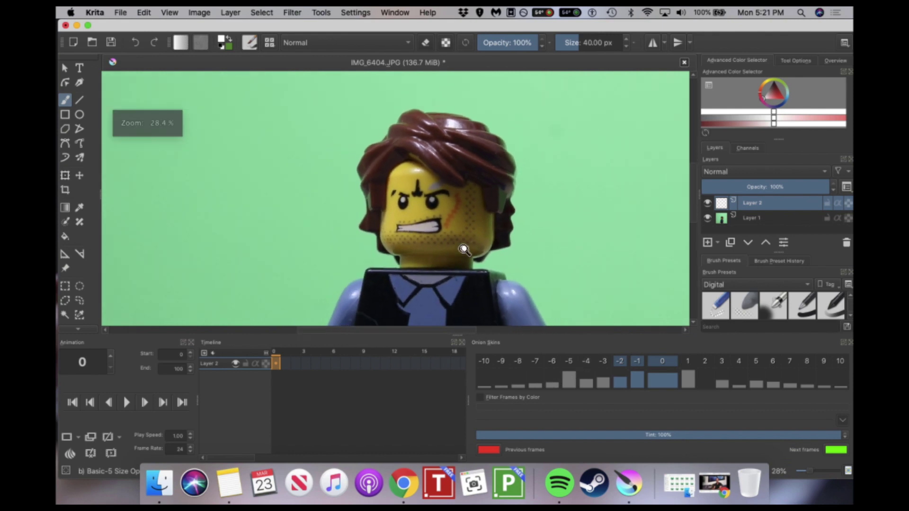
{"action": "left_click", "coordinate": [287, 364]}
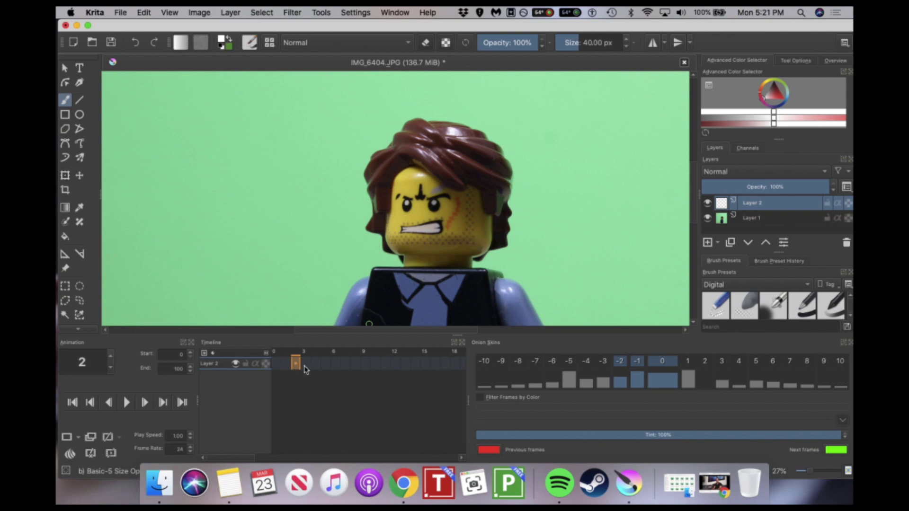
{"action": "left_click_drag", "start_coordinate": [304, 365], "coordinate": [279, 368]}
{"action": "left_click", "coordinate": [65, 442]}
Step: Set the brush size to 9.05 px and sample the eye's white highlight as paint colour, fine-tuning its shade
{"action": "left_click_drag", "start_coordinate": [579, 47], "coordinate": [566, 47]}
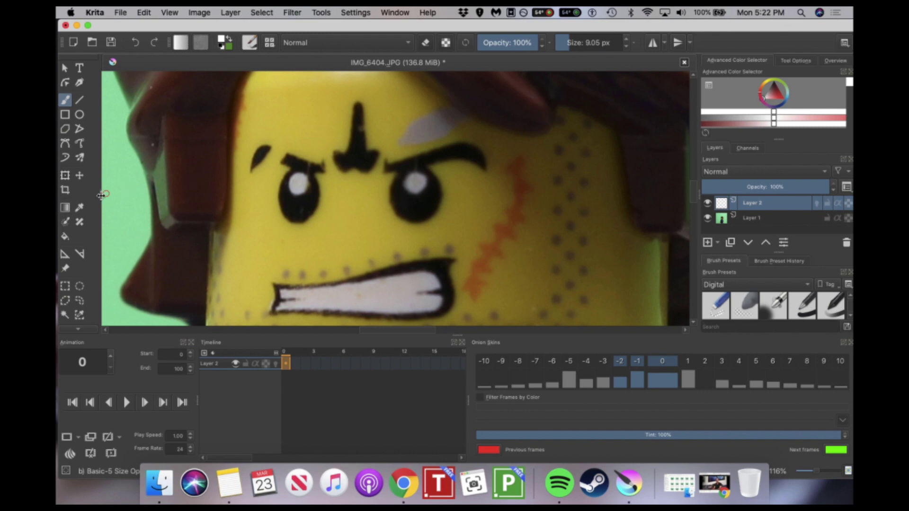
{"action": "left_click", "coordinate": [80, 207]}
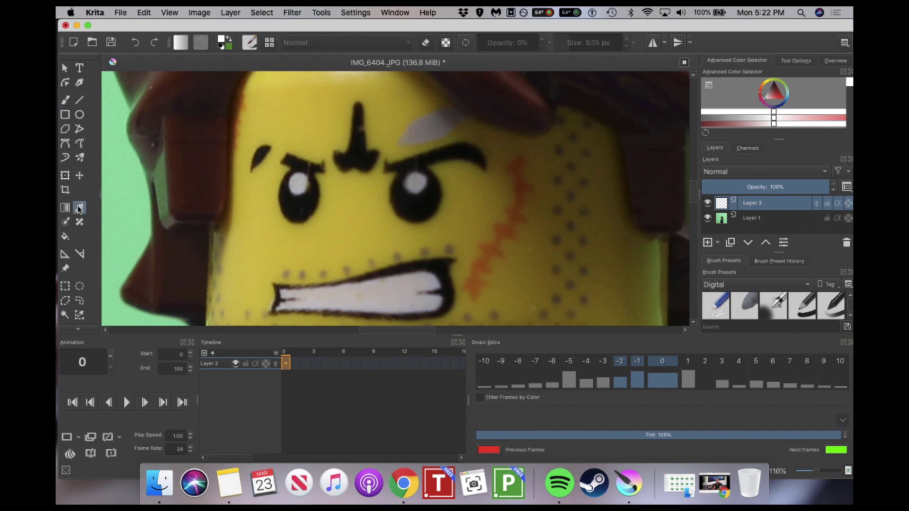
{"action": "left_click", "coordinate": [417, 179]}
{"action": "left_click_drag", "start_coordinate": [776, 126], "coordinate": [778, 126]}
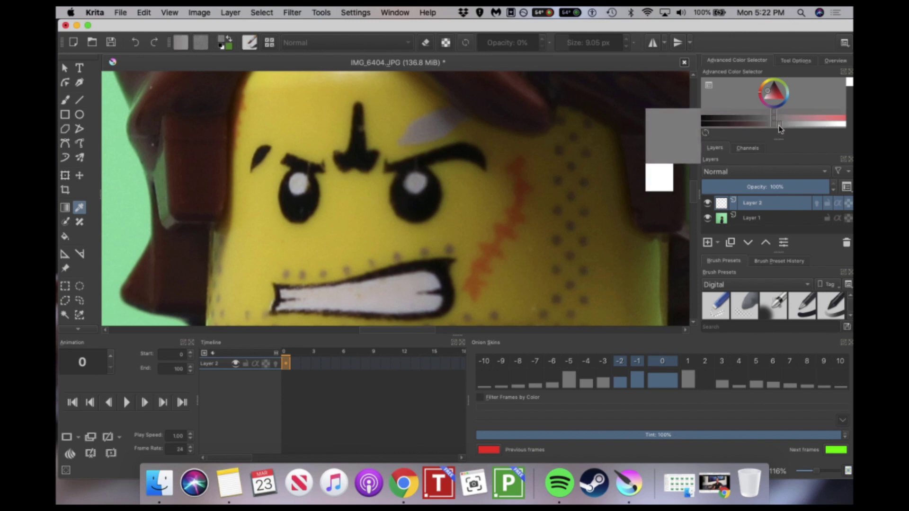
{"action": "key", "text": "b"}
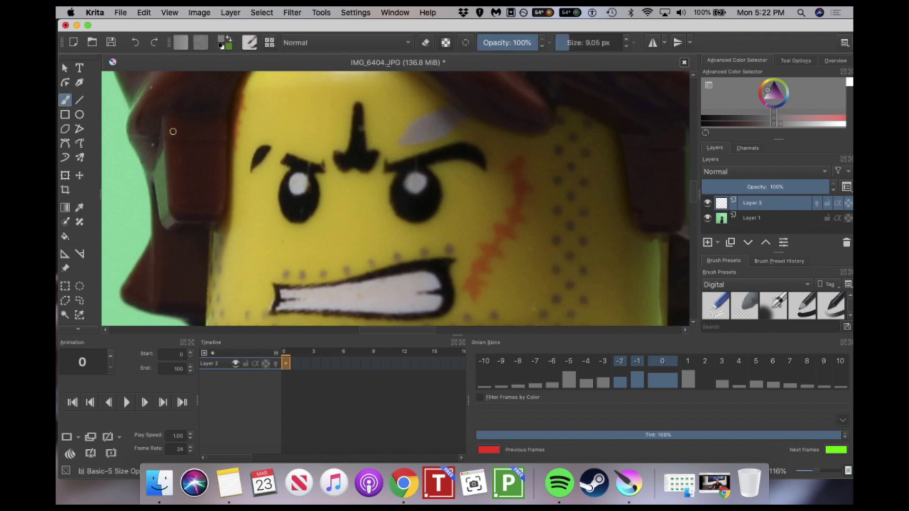
Step: Paint a small highlight dot in each pupil and a larger 12.71 px dot just below it on frame 0
{"action": "left_click", "coordinate": [428, 198]}
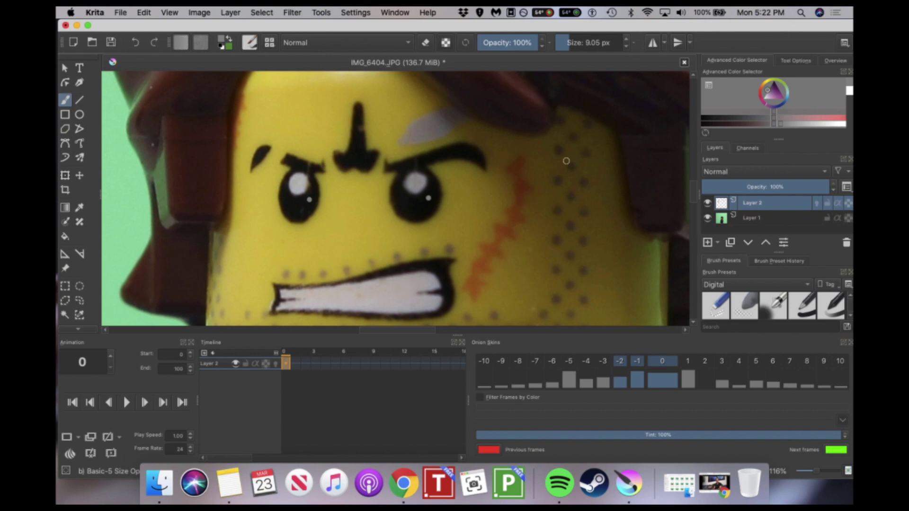
{"action": "left_click", "coordinate": [567, 46]}
{"action": "left_click", "coordinate": [303, 208]}
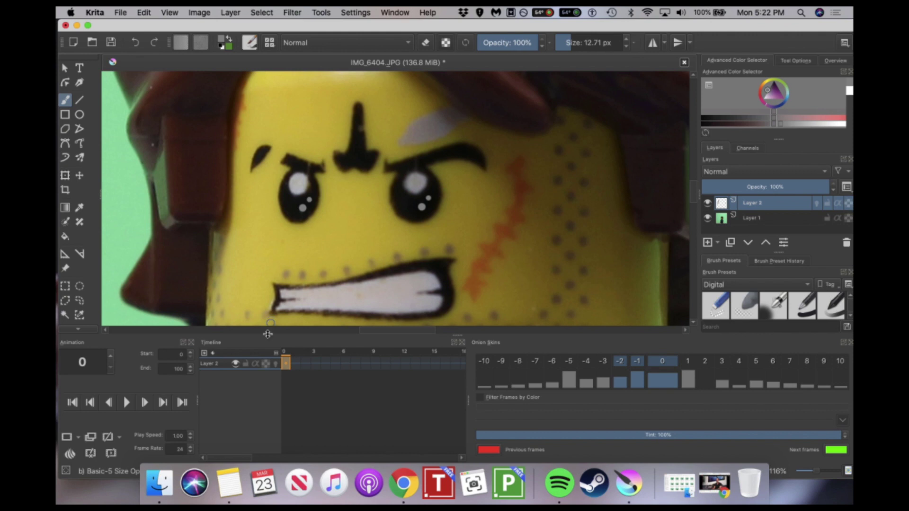
Step: Add a blank keyframe at frame 1 and turn on onion skins for Layer 2
{"action": "key", "text": "Right"}
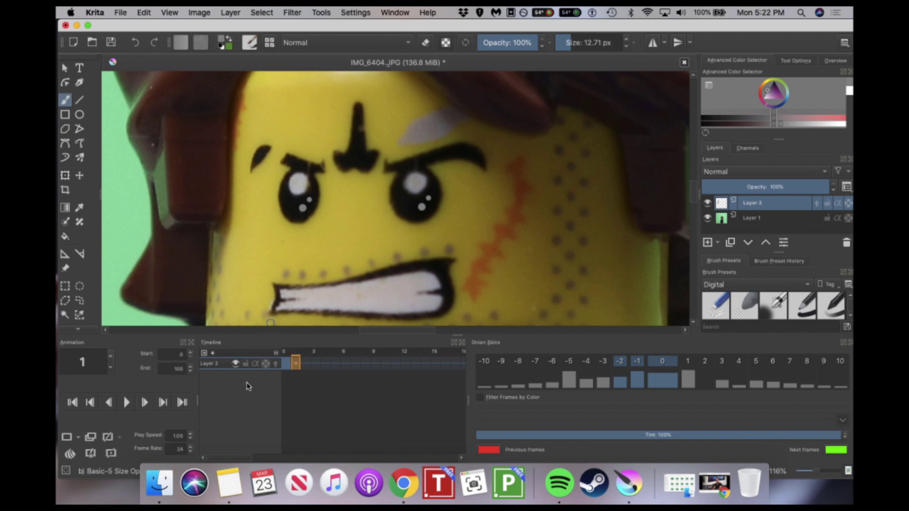
{"action": "left_click", "coordinate": [67, 438]}
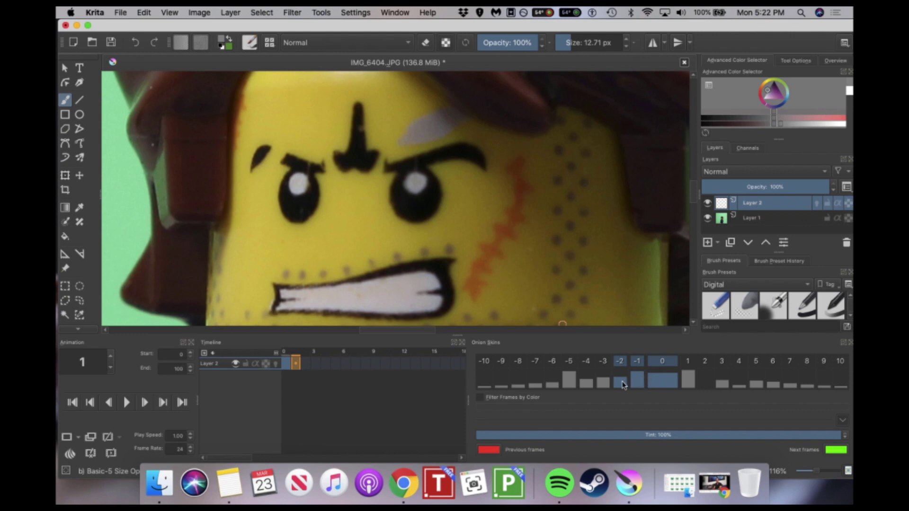
{"action": "left_click", "coordinate": [277, 364]}
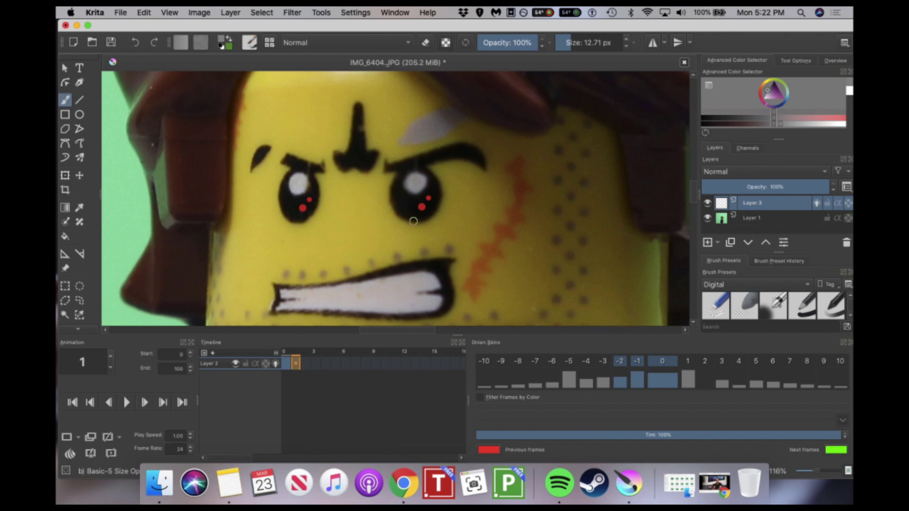
{"action": "key", "text": "Left"}
{"action": "key", "text": "Right"}
Step: With a 10 px brush, paint over the small upper onion-skin dot in each pupil on frame 1
{"action": "scroll", "coordinate": [429, 198], "scroll_direction": "up", "scroll_amount": 4}
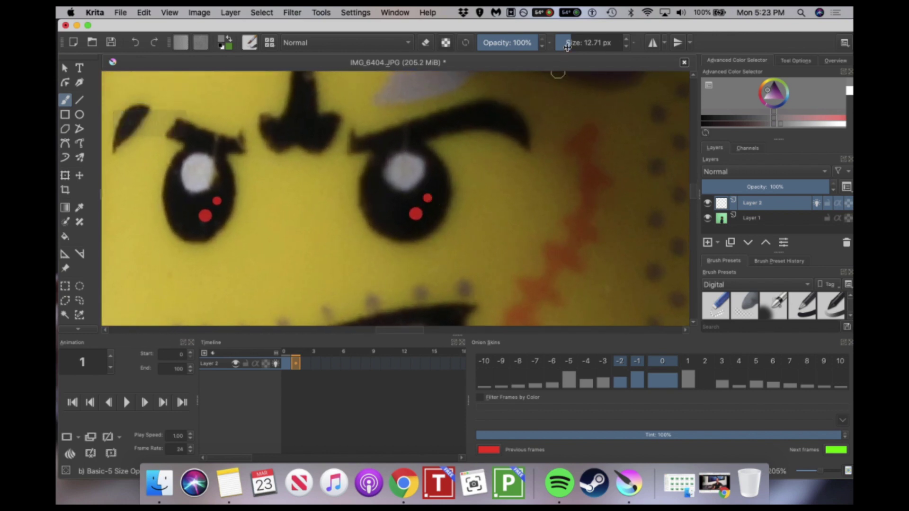
{"action": "left_click_drag", "start_coordinate": [574, 43], "coordinate": [588, 43]}
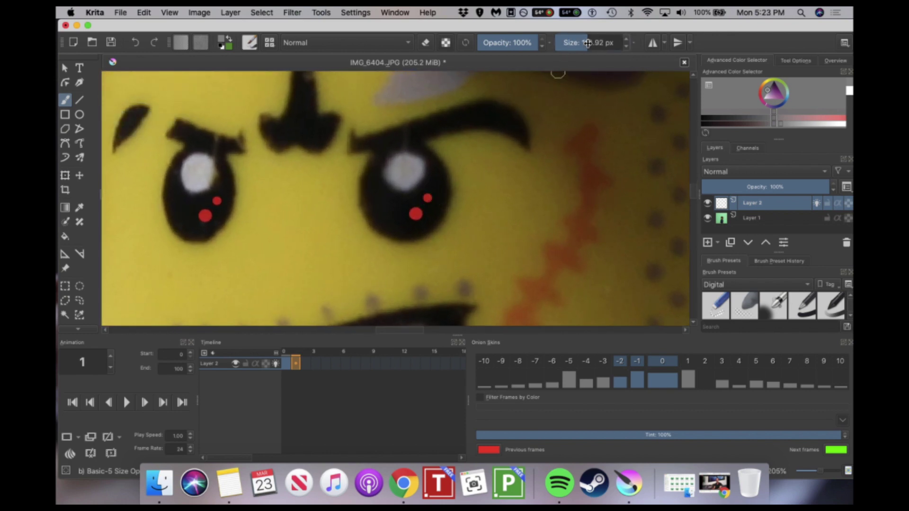
{"action": "type", "text": "11"}
{"action": "key", "text": "Return"}
{"action": "key", "text": "1"}
{"action": "left_click", "coordinate": [588, 42]}
{"action": "type", "text": "10"}
{"action": "key", "text": "Return"}
{"action": "scroll", "coordinate": [404, 204], "scroll_direction": "up", "scroll_amount": 5}
{"action": "left_click", "coordinate": [418, 195]}
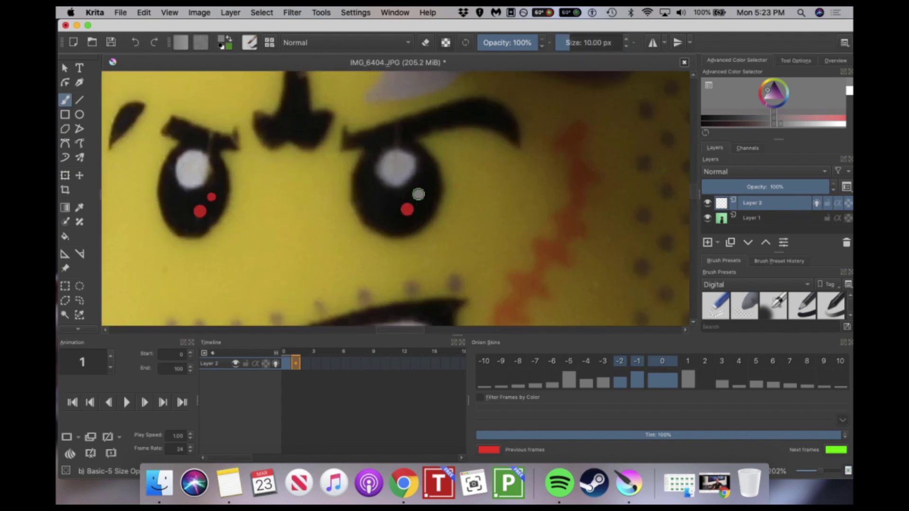
{"action": "left_click", "coordinate": [211, 197]}
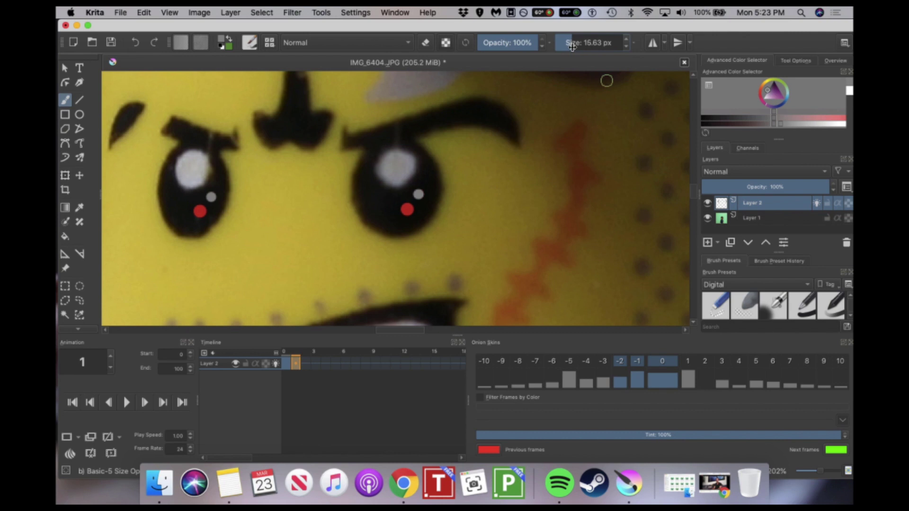
Step: With a 13 px brush, paint over the larger lower onion-skin dot in each pupil on frame 1
{"action": "left_click_drag", "start_coordinate": [582, 43], "coordinate": [572, 45]}
{"action": "left_click", "coordinate": [407, 209]}
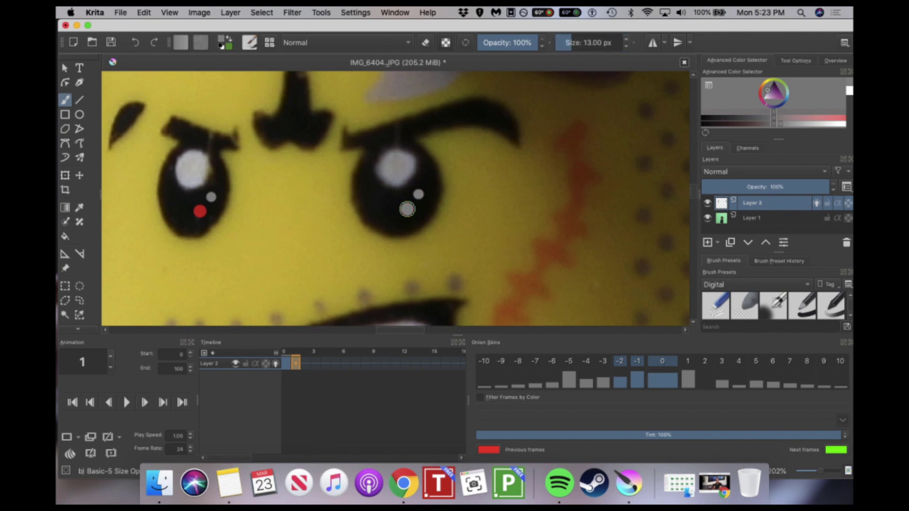
{"action": "left_click", "coordinate": [199, 211]}
Step: Add a blank keyframe at frame 2 and paint the small upper dot in each pupil with a resized brush
{"action": "left_click", "coordinate": [575, 44]}
{"action": "left_click_drag", "start_coordinate": [574, 44], "coordinate": [571, 44]}
{"action": "key", "text": "Right"}
{"action": "left_click", "coordinate": [70, 435]}
{"action": "left_click", "coordinate": [419, 194]}
{"action": "left_click", "coordinate": [212, 197]}
Step: With a 14 px brush, paint the larger lower dot in each pupil on frame 2 and compare the frames
{"action": "left_click", "coordinate": [600, 45]}
{"action": "left_click", "coordinate": [407, 209]}
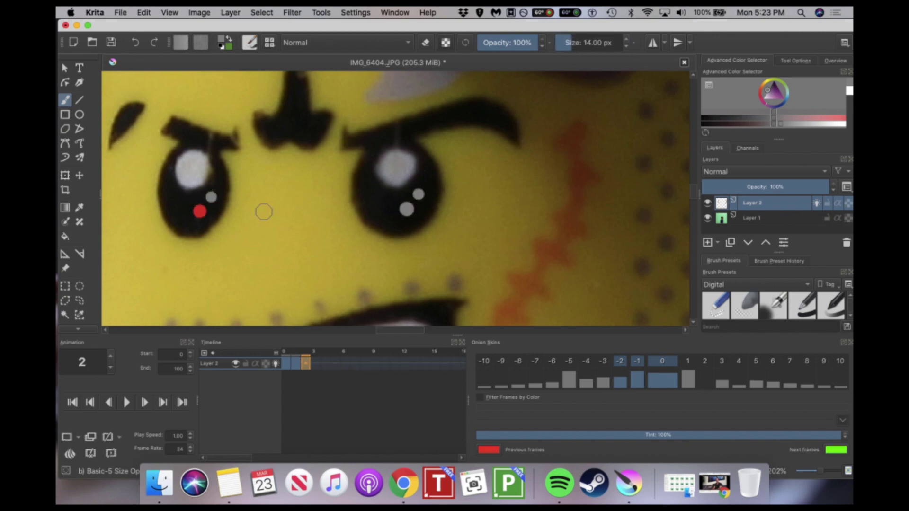
{"action": "left_click", "coordinate": [200, 212]}
{"action": "key", "text": "comma"}
{"action": "key", "text": "comma"}
{"action": "key", "text": "period"}
{"action": "key", "text": "period"}
Step: Copy the Layer 2 keyframes at frames 1 and 2 to the clipboard
{"action": "left_click", "coordinate": [296, 364]}
{"action": "left_click", "coordinate": [307, 364]}
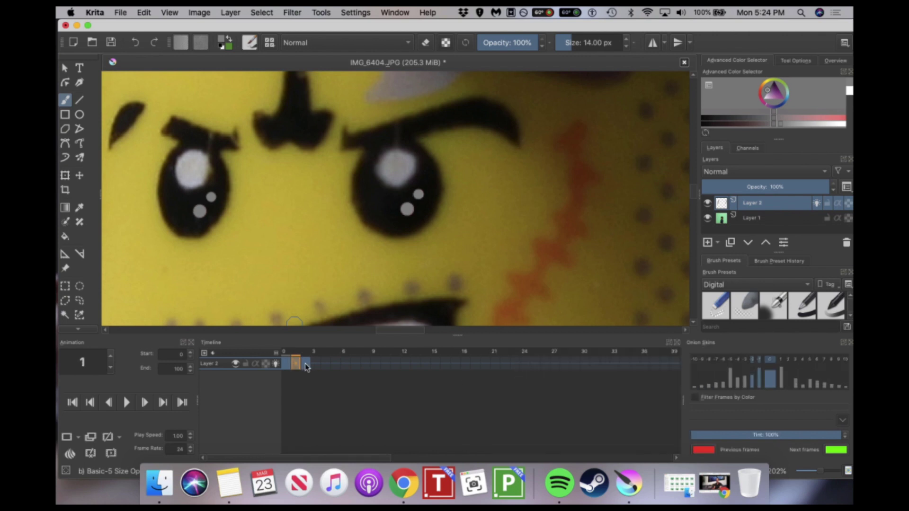
{"action": "left_click", "coordinate": [306, 365]}
{"action": "right_click", "coordinate": [306, 366]}
{"action": "left_click", "coordinate": [293, 367]}
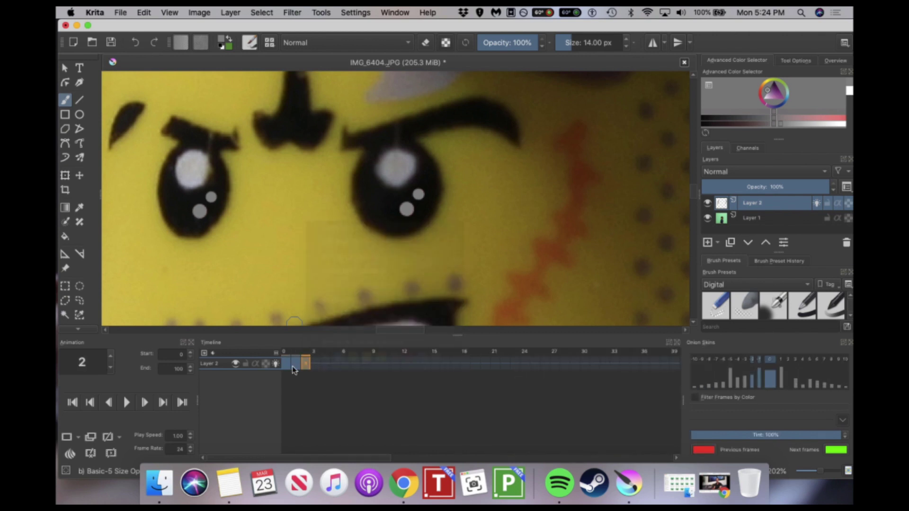
{"action": "left_click", "coordinate": [298, 364]}
{"action": "left_click", "coordinate": [306, 369]}
{"action": "right_click", "coordinate": [306, 369]}
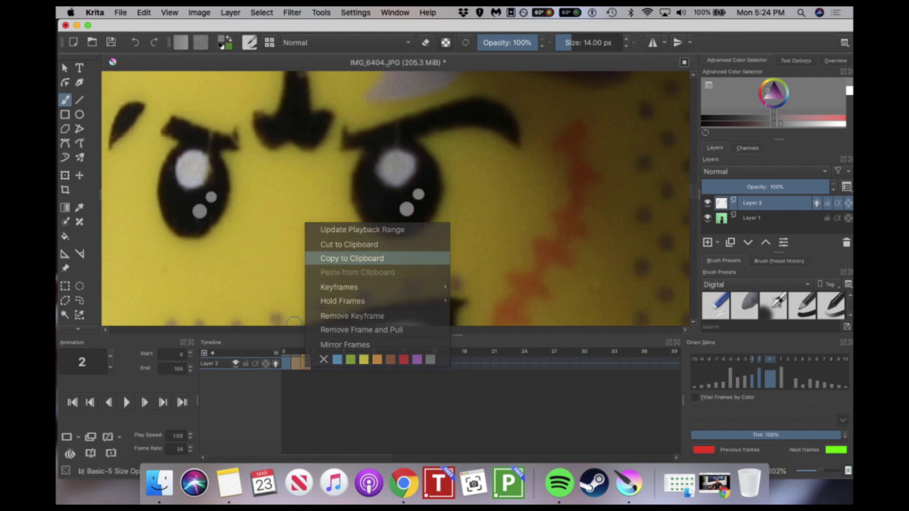
{"action": "left_click", "coordinate": [360, 258]}
Step: Paste the copied pair of frames at frame 3 and again at frame 5
{"action": "left_click", "coordinate": [315, 368]}
{"action": "right_click", "coordinate": [315, 367]}
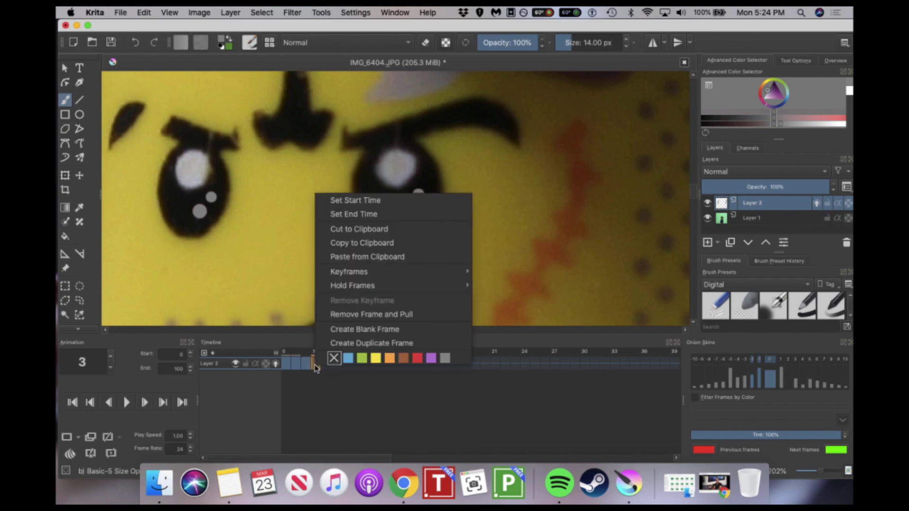
{"action": "left_click", "coordinate": [367, 256]}
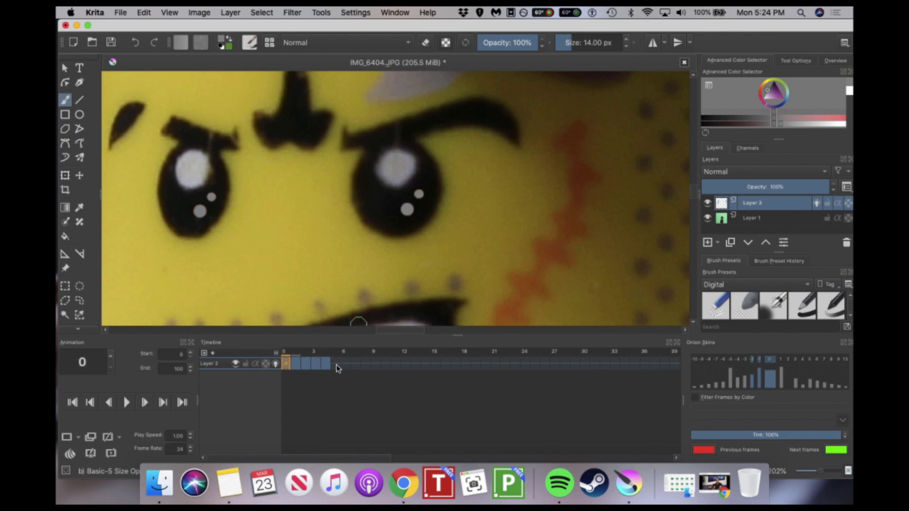
{"action": "right_click", "coordinate": [336, 364]}
{"action": "left_click", "coordinate": [370, 259]}
Step: Copy the Layer 2 keyframes from frame 1 through frame 6 to the clipboard
{"action": "key", "text": "Left"}
{"action": "left_click", "coordinate": [297, 366]}
{"action": "right_click", "coordinate": [346, 366]}
{"action": "left_click", "coordinate": [296, 366]}
{"action": "left_click", "coordinate": [347, 365], "text": "shift"}
{"action": "right_click", "coordinate": [348, 364]}
{"action": "left_click", "coordinate": [401, 255]}
Step: Paste the copied six-frame block at frame 7 and again at frame 13
{"action": "right_click", "coordinate": [357, 365]}
{"action": "left_click", "coordinate": [394, 257]}
{"action": "right_click", "coordinate": [414, 366]}
{"action": "left_click", "coordinate": [448, 256]}
Step: Copy the Layer 2 keyframes from frame 1 through frame 18 to the clipboard
{"action": "left_click", "coordinate": [298, 366]}
{"action": "left_click", "coordinate": [466, 363], "text": "shift"}
{"action": "right_click", "coordinate": [466, 364]}
{"action": "left_click", "coordinate": [296, 365]}
{"action": "left_click", "coordinate": [466, 364], "text": "shift"}
{"action": "right_click", "coordinate": [467, 364]}
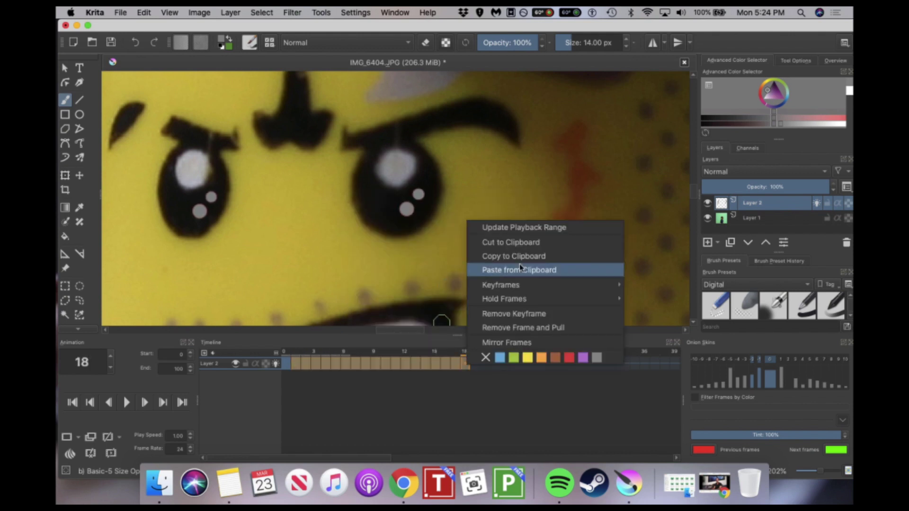
{"action": "left_click", "coordinate": [521, 256]}
Step: Paste the copied 18-frame block three times back to back, starting at frame 19
{"action": "left_click", "coordinate": [476, 363]}
{"action": "left_click_drag", "start_coordinate": [327, 458], "coordinate": [409, 459]}
{"action": "right_click", "coordinate": [340, 367]}
{"action": "left_click", "coordinate": [382, 257]}
{"action": "right_click", "coordinate": [519, 365]}
{"action": "left_click", "coordinate": [551, 256]}
{"action": "right_click", "coordinate": [535, 366]}
{"action": "left_click", "coordinate": [559, 256]}
{"action": "left_click_drag", "start_coordinate": [337, 459], "coordinate": [265, 460]}
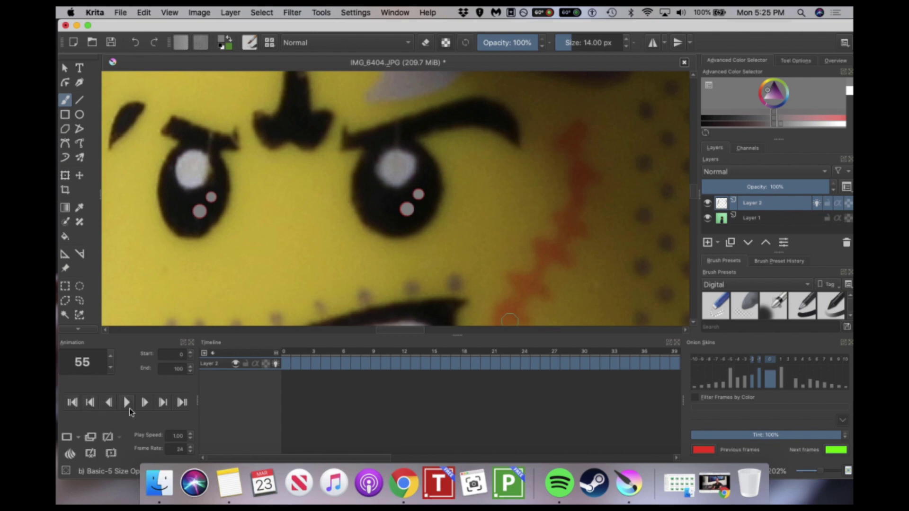
Step: Return to frame 0 and set the animation's frame rate to 15
{"action": "left_click", "coordinate": [287, 363]}
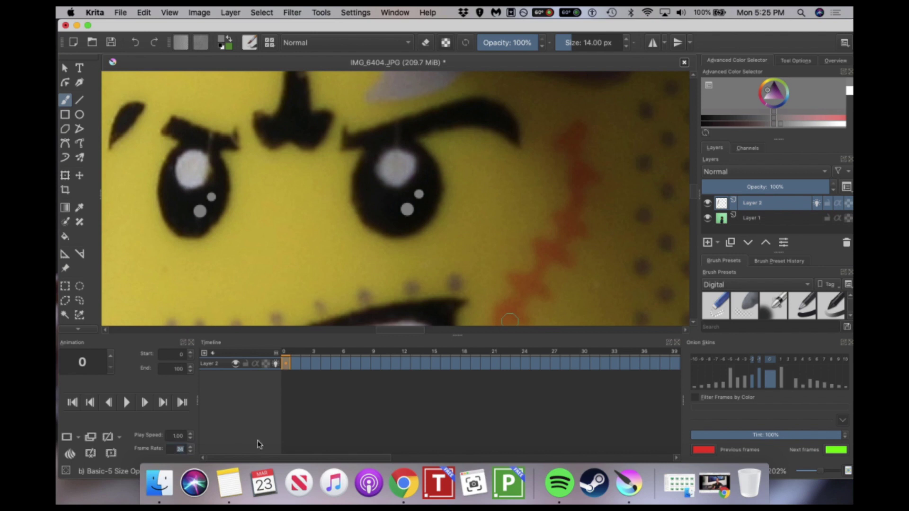
{"action": "type", "text": "15"}
Step: Step through the opening Layer 2 frames up to frame 16 to examine the eye highlights' movement
{"action": "left_click", "coordinate": [296, 366]}
{"action": "left_click", "coordinate": [307, 364]}
{"action": "left_click", "coordinate": [315, 366]}
{"action": "key", "text": "Right"}
{"action": "key", "text": "Right"}
{"action": "key", "text": "Right"}
{"action": "key", "text": "Right"}
{"action": "key", "text": "Right"}
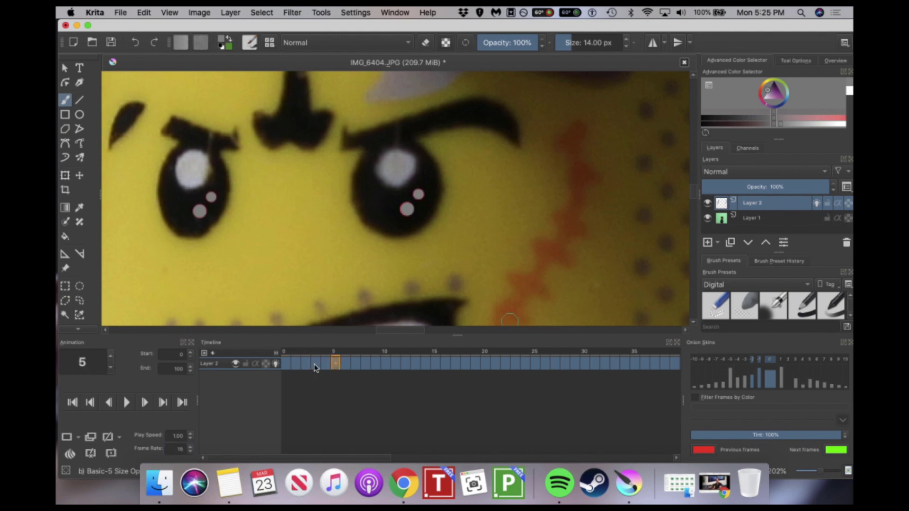
{"action": "key", "text": "Right"}
{"action": "key", "text": "Right"}
{"action": "key", "text": "Right"}
{"action": "key", "text": "Right"}
{"action": "key", "text": "Right"}
{"action": "key", "text": "Right"}
{"action": "key", "text": "Right"}
{"action": "key", "text": "Right"}
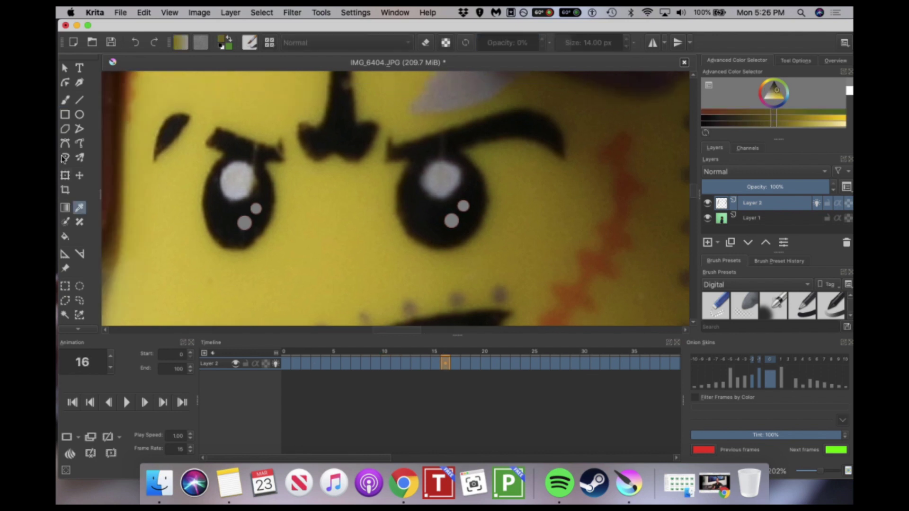
Step: Using the Airbrush Soft brush at 14.12 px, paint skin-coloured upper and lower eyelids partly over the right-hand eye in frame 16
{"action": "right_click", "coordinate": [389, 223]}
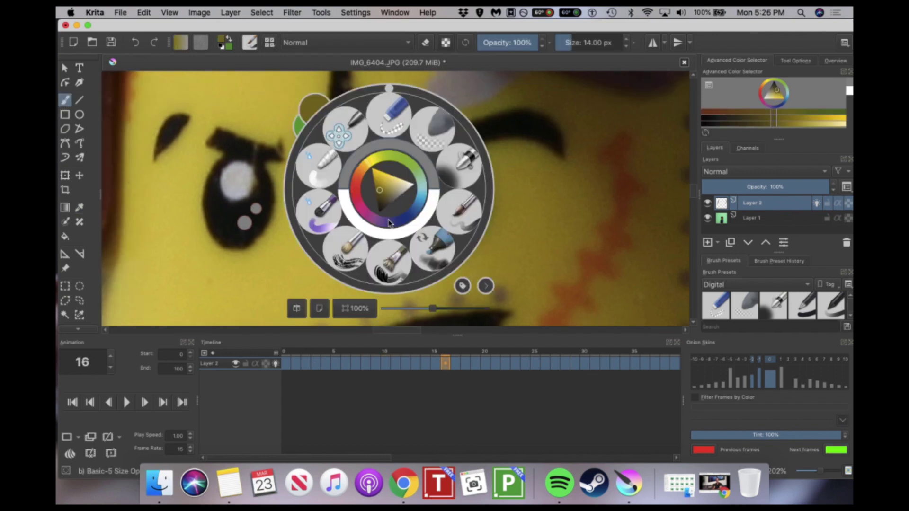
{"action": "left_click", "coordinate": [468, 177]}
{"action": "left_click_drag", "start_coordinate": [610, 41], "coordinate": [571, 44]}
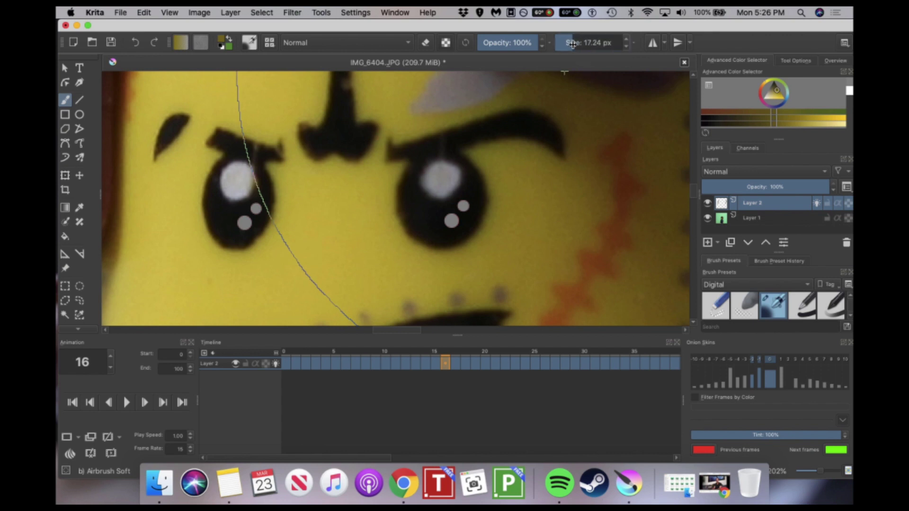
{"action": "left_click", "coordinate": [572, 45]}
{"action": "mouse_move", "coordinate": [472, 234]}
{"action": "left_mouse_down"}
{"action": "mouse_move", "coordinate": [420, 241]}
{"action": "mouse_move", "coordinate": [452, 248]}
{"action": "mouse_move", "coordinate": [478, 230]}
{"action": "mouse_move", "coordinate": [443, 241]}
{"action": "mouse_move", "coordinate": [408, 229]}
{"action": "mouse_move", "coordinate": [455, 234]}
{"action": "left_mouse_up"}
{"action": "mouse_move", "coordinate": [405, 163]}
{"action": "left_mouse_down"}
{"action": "mouse_move", "coordinate": [450, 163]}
{"action": "mouse_move", "coordinate": [399, 175]}
{"action": "mouse_move", "coordinate": [477, 169]}
{"action": "mouse_move", "coordinate": [440, 165]}
{"action": "left_mouse_up"}
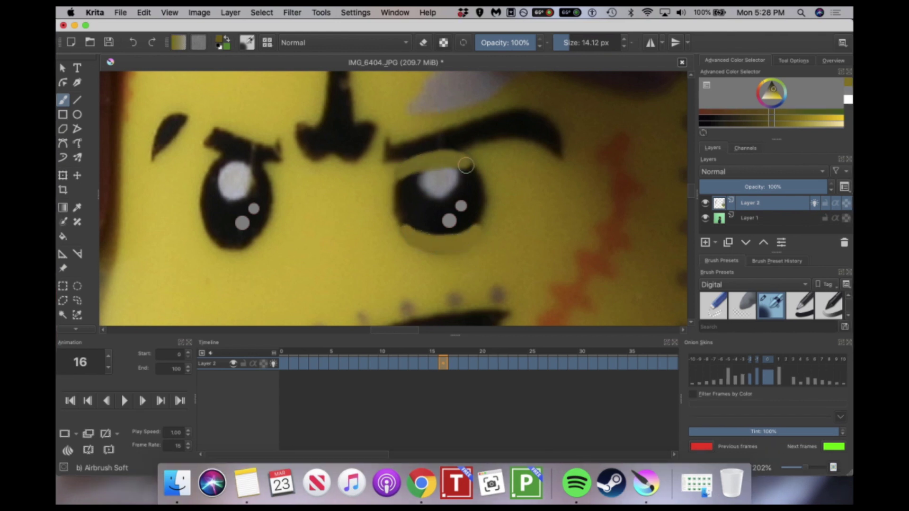
Step: Sample the surrounding skin yellow and paint matching half-closed upper and lower eyelids over the left-hand eye in frame 16
{"action": "scroll", "coordinate": [419, 158], "scroll_direction": "down", "scroll_amount": 5}
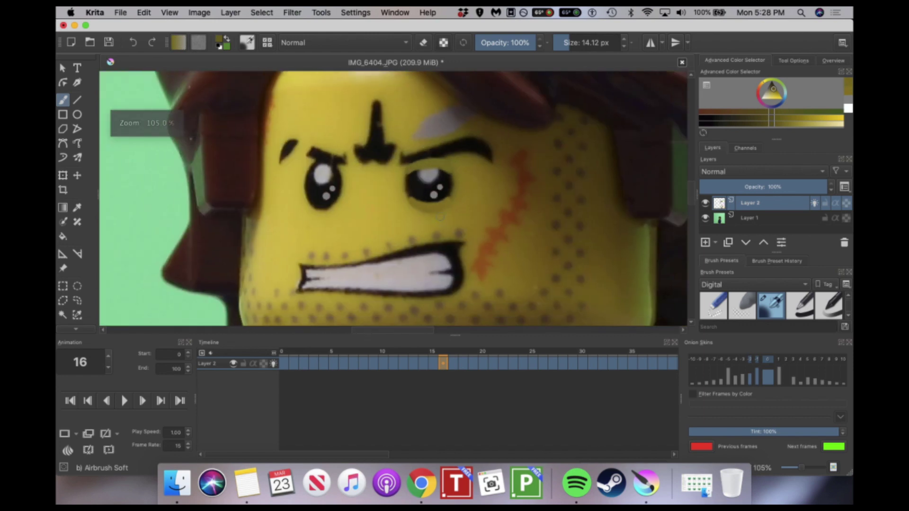
{"action": "scroll", "coordinate": [325, 151], "scroll_direction": "up", "scroll_amount": 5}
{"action": "left_click", "coordinate": [78, 207]}
{"action": "left_click", "coordinate": [293, 260]}
{"action": "left_click", "coordinate": [63, 100]}
{"action": "mouse_move", "coordinate": [296, 246]}
{"action": "left_mouse_down"}
{"action": "mouse_move", "coordinate": [318, 262]}
{"action": "mouse_move", "coordinate": [338, 243]}
{"action": "mouse_move", "coordinate": [290, 241]}
{"action": "left_mouse_up"}
{"action": "left_click", "coordinate": [77, 208]}
{"action": "left_click", "coordinate": [63, 100]}
{"action": "left_click_drag", "start_coordinate": [303, 180], "coordinate": [356, 189]}
{"action": "scroll", "coordinate": [456, 178], "scroll_direction": "down", "scroll_amount": 5}
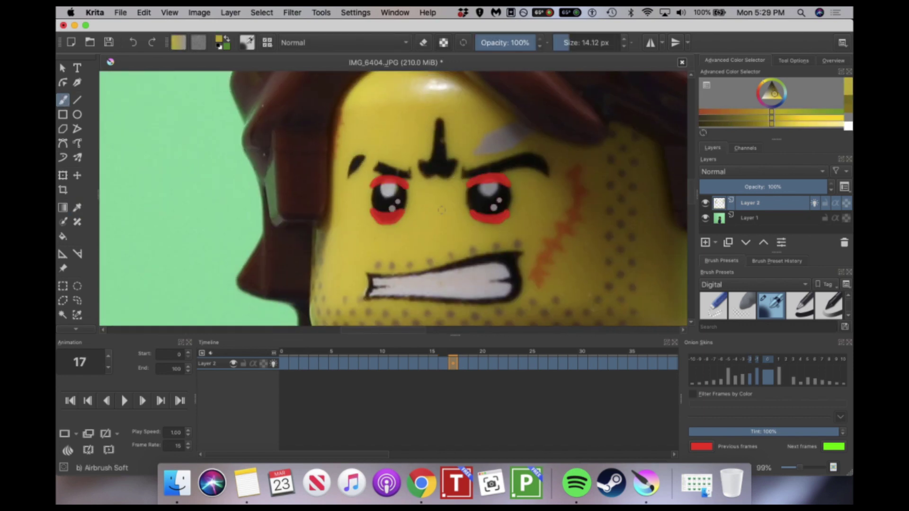
Step: Turn off Layer 2's onion skins and paint the left-hand eye closed in frame 17, leaving a thin dark line across the middle
{"action": "scroll", "coordinate": [457, 179], "scroll_direction": "up", "scroll_amount": 5}
{"action": "left_click", "coordinate": [814, 203]}
{"action": "mouse_move", "coordinate": [294, 176]}
{"action": "left_mouse_down"}
{"action": "mouse_move", "coordinate": [334, 167]}
{"action": "mouse_move", "coordinate": [289, 189]}
{"action": "mouse_move", "coordinate": [353, 196]}
{"action": "mouse_move", "coordinate": [341, 182]}
{"action": "mouse_move", "coordinate": [352, 183]}
{"action": "mouse_move", "coordinate": [292, 191]}
{"action": "mouse_move", "coordinate": [338, 196]}
{"action": "left_mouse_up"}
{"action": "mouse_move", "coordinate": [303, 237]}
{"action": "left_mouse_down"}
{"action": "mouse_move", "coordinate": [353, 214]}
{"action": "mouse_move", "coordinate": [290, 211]}
{"action": "mouse_move", "coordinate": [346, 210]}
{"action": "mouse_move", "coordinate": [322, 233]}
{"action": "mouse_move", "coordinate": [300, 235]}
{"action": "left_mouse_up"}
Step: Paint the right-hand eye closed in frame 17 with skin tones sampled from the face around it
{"action": "left_click", "coordinate": [366, 270], "text": "ctrl"}
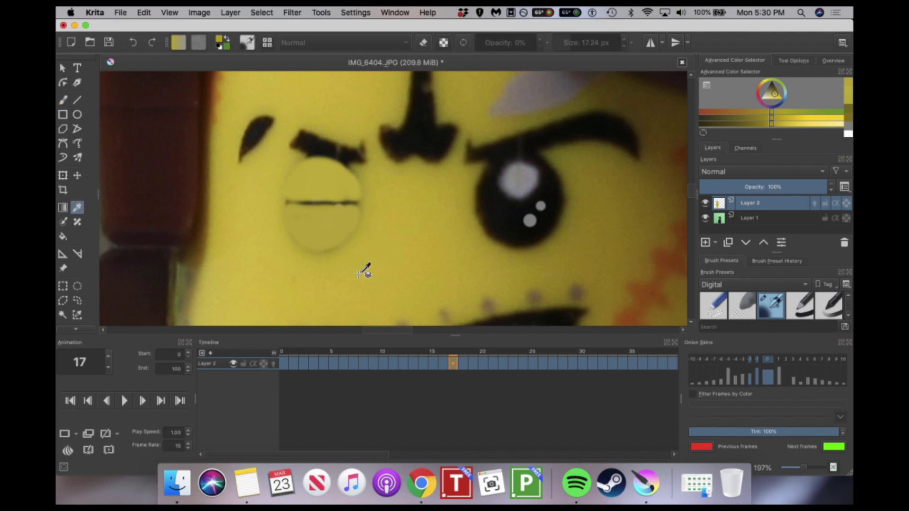
{"action": "mouse_move", "coordinate": [483, 214]}
{"action": "left_mouse_down"}
{"action": "mouse_move", "coordinate": [558, 211]}
{"action": "mouse_move", "coordinate": [557, 203]}
{"action": "mouse_move", "coordinate": [545, 221]}
{"action": "mouse_move", "coordinate": [483, 229]}
{"action": "mouse_move", "coordinate": [567, 204]}
{"action": "mouse_move", "coordinate": [484, 210]}
{"action": "mouse_move", "coordinate": [497, 233]}
{"action": "mouse_move", "coordinate": [563, 208]}
{"action": "mouse_move", "coordinate": [520, 214]}
{"action": "mouse_move", "coordinate": [549, 239]}
{"action": "left_mouse_up"}
{"action": "key", "text": "super+z"}
{"action": "left_click", "coordinate": [77, 207]}
{"action": "left_click", "coordinate": [563, 163]}
{"action": "left_click", "coordinate": [63, 100]}
{"action": "mouse_move", "coordinate": [487, 177]}
{"action": "left_mouse_down"}
{"action": "mouse_move", "coordinate": [527, 160]}
{"action": "mouse_move", "coordinate": [501, 189]}
{"action": "left_mouse_up"}
{"action": "scroll", "coordinate": [547, 187], "scroll_direction": "up", "scroll_amount": 6}
{"action": "mouse_move", "coordinate": [455, 180]}
{"action": "left_mouse_down"}
{"action": "mouse_move", "coordinate": [540, 182]}
{"action": "mouse_move", "coordinate": [565, 153]}
{"action": "mouse_move", "coordinate": [506, 135]}
{"action": "mouse_move", "coordinate": [472, 171]}
{"action": "mouse_move", "coordinate": [507, 170]}
{"action": "mouse_move", "coordinate": [469, 166]}
{"action": "left_mouse_up"}
{"action": "scroll", "coordinate": [551, 184], "scroll_direction": "down", "scroll_amount": 8}
{"action": "left_click_drag", "start_coordinate": [590, 191], "coordinate": [553, 215]}
Step: Compare the blink frames and copy the half-closed Layer 2 keyframe at frame 16 to the clipboard
{"action": "key", "text": "Left"}
{"action": "key", "text": "Right"}
{"action": "key", "text": "Right"}
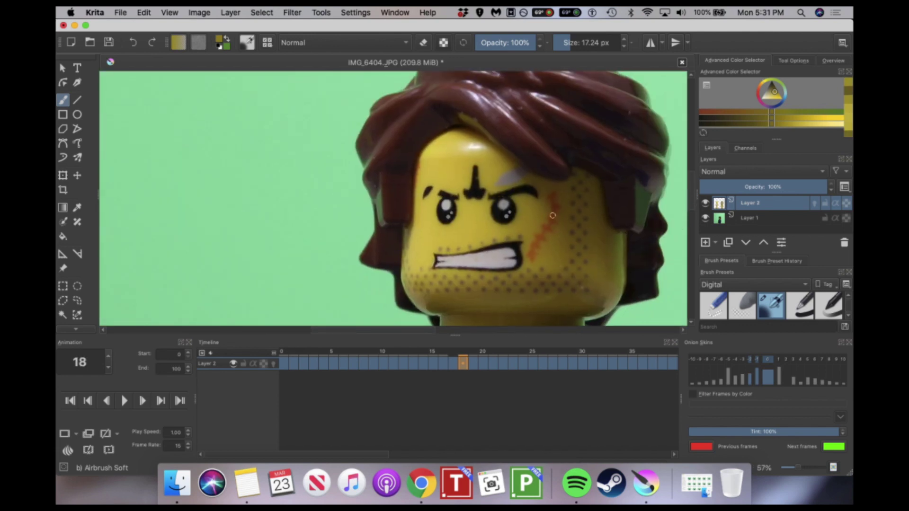
{"action": "left_click", "coordinate": [453, 364]}
{"action": "key", "text": "Left"}
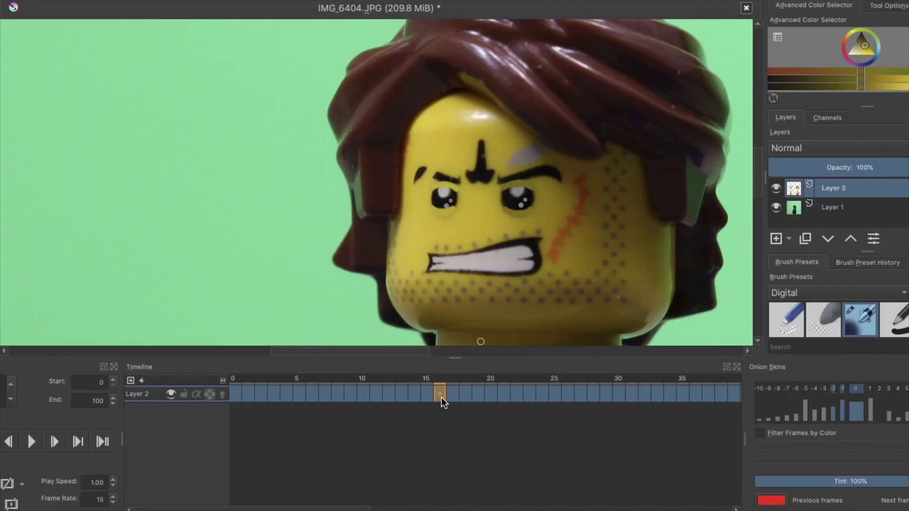
{"action": "right_click", "coordinate": [441, 397]}
{"action": "left_click", "coordinate": [493, 278]}
Step: Paste the copied half-closed keyframe at frame 18 and step through frames 16 to 18 to check the blink
{"action": "left_click", "coordinate": [467, 396]}
{"action": "right_click", "coordinate": [467, 396]}
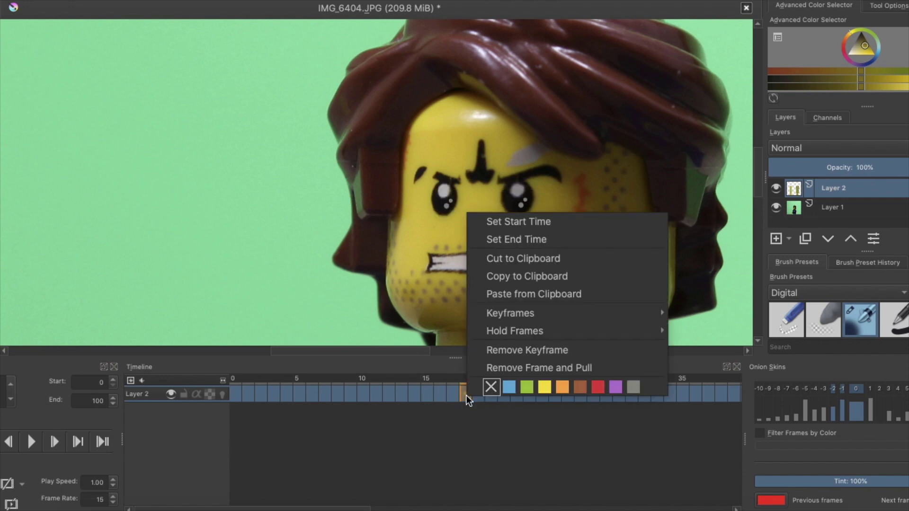
{"action": "left_click", "coordinate": [508, 289]}
{"action": "key", "text": "Left"}
{"action": "key", "text": "Left"}
{"action": "key", "text": "Right"}
{"action": "key", "text": "Right"}
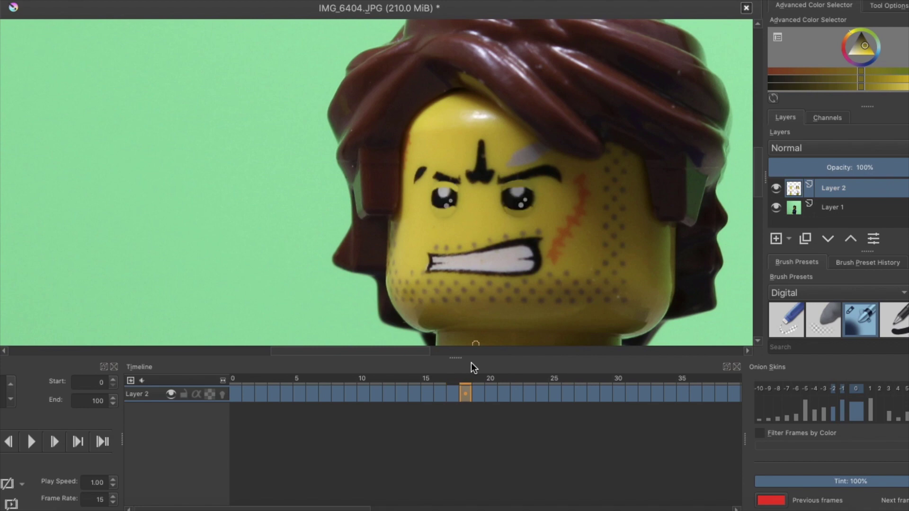
Step: Paint translucent white tears along both lower eyelids in frame 18 using the Basic-5 Size Opacity brush at 21% opacity and 14 px
{"action": "scroll", "coordinate": [480, 204], "scroll_direction": "up", "scroll_amount": 3}
{"action": "scroll", "coordinate": [480, 205], "scroll_direction": "up", "scroll_amount": 3}
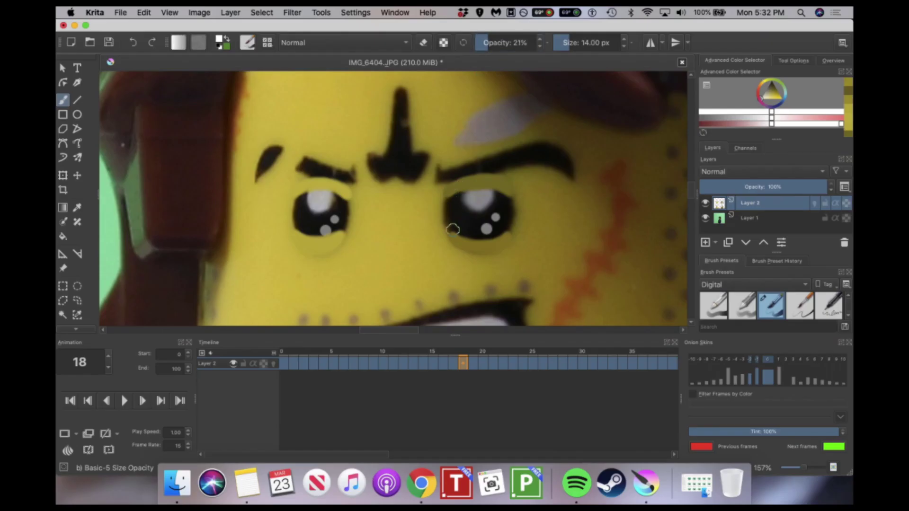
{"action": "scroll", "coordinate": [453, 230], "scroll_direction": "up", "scroll_amount": 3}
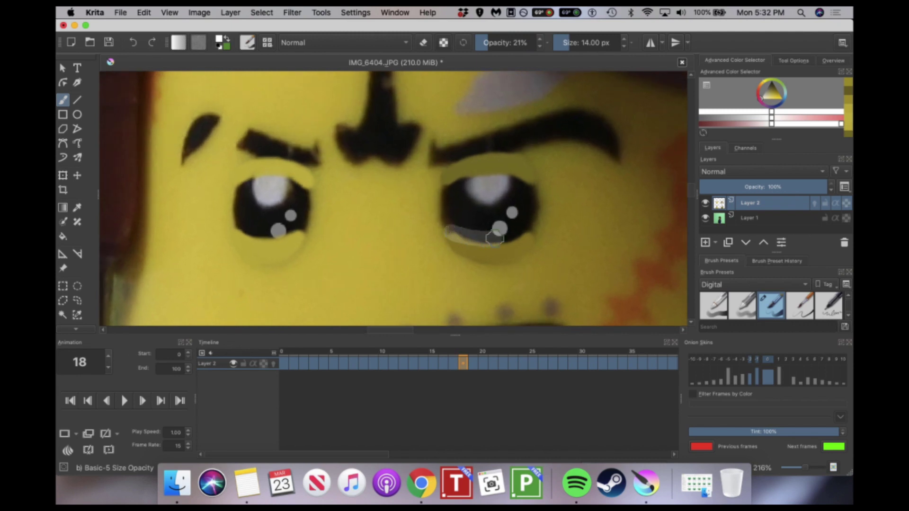
{"action": "left_click_drag", "start_coordinate": [528, 230], "coordinate": [529, 230]}
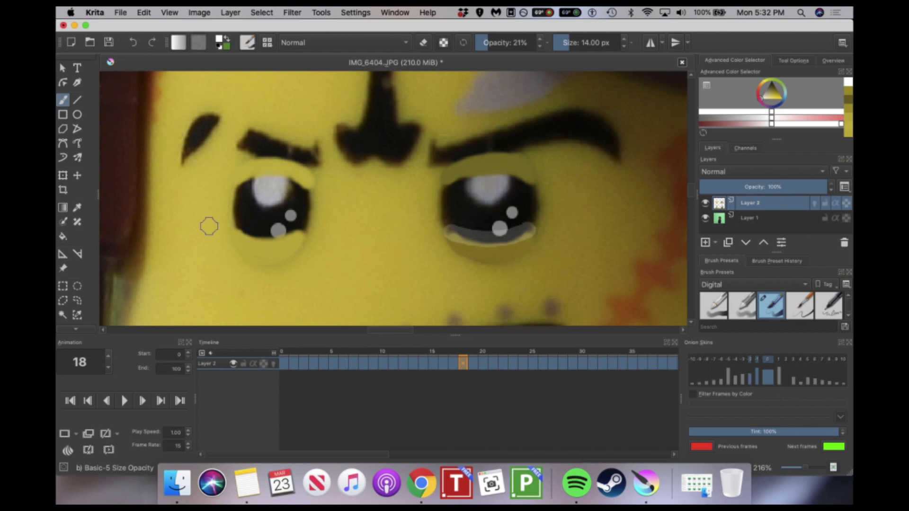
{"action": "left_click_drag", "start_coordinate": [241, 230], "coordinate": [254, 233]}
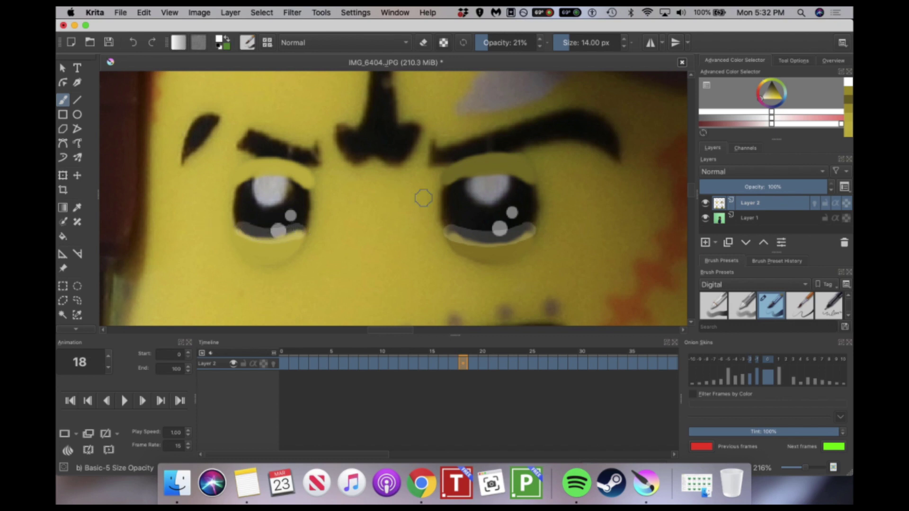
Step: Set the brush size to 15.63 px and paint translucent white tears across the bottom of both eyes in frame 19
{"action": "key", "text": "period"}
{"action": "left_click", "coordinate": [570, 43]}
{"action": "mouse_move", "coordinate": [532, 222]}
{"action": "left_mouse_down"}
{"action": "mouse_move", "coordinate": [519, 248]}
{"action": "mouse_move", "coordinate": [461, 248]}
{"action": "mouse_move", "coordinate": [447, 236]}
{"action": "mouse_move", "coordinate": [519, 237]}
{"action": "left_mouse_up"}
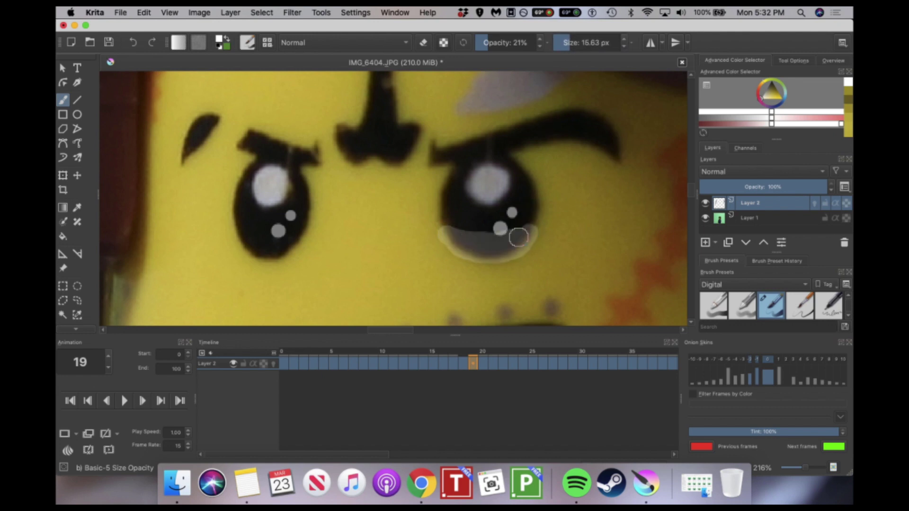
{"action": "mouse_move", "coordinate": [243, 241]}
{"action": "left_mouse_down"}
{"action": "mouse_move", "coordinate": [287, 248]}
{"action": "mouse_move", "coordinate": [248, 238]}
{"action": "mouse_move", "coordinate": [299, 237]}
{"action": "left_mouse_up"}
{"action": "key", "text": "comma"}
{"action": "key", "text": "period"}
Step: Paint white tears across the bottom of both eyes in frame 20 with an 18.97 px brush, and turn on Layer 2's onion skins
{"action": "key", "text": "period"}
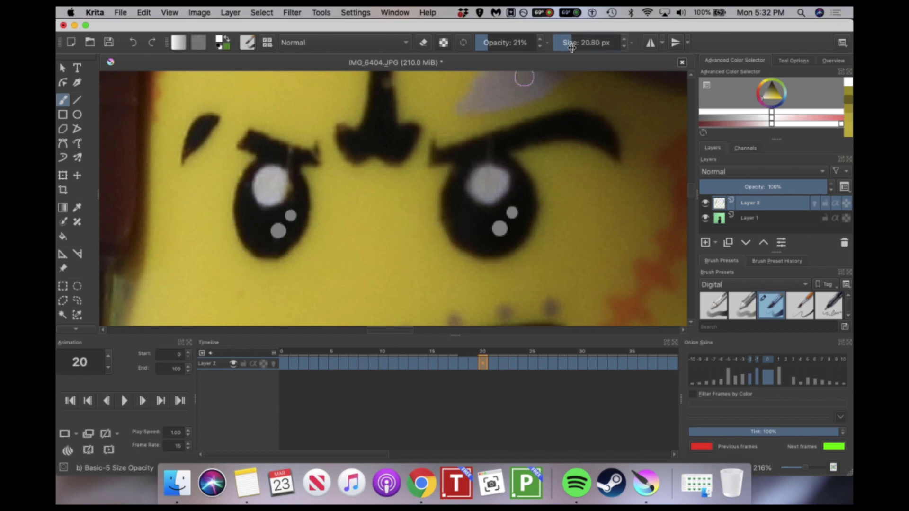
{"action": "mouse_move", "coordinate": [466, 249]}
{"action": "left_mouse_down"}
{"action": "mouse_move", "coordinate": [508, 238]}
{"action": "mouse_move", "coordinate": [477, 244]}
{"action": "mouse_move", "coordinate": [460, 235]}
{"action": "left_mouse_up"}
{"action": "left_click", "coordinate": [273, 364]}
{"action": "mouse_move", "coordinate": [279, 241]}
{"action": "left_mouse_down"}
{"action": "mouse_move", "coordinate": [240, 244]}
{"action": "mouse_move", "coordinate": [290, 239]}
{"action": "left_mouse_up"}
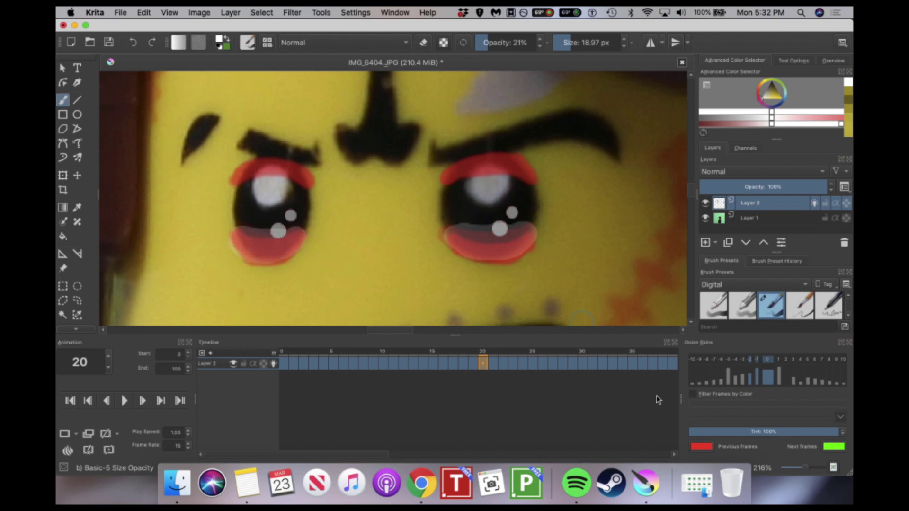
Step: Limit the onion skins to one previous frame and paint translucent tears on both eyes frame by frame from frame 21 through 40
{"action": "left_click", "coordinate": [750, 362]}
{"action": "key", "text": "Right"}
{"action": "mouse_move", "coordinate": [270, 243]}
{"action": "left_mouse_down"}
{"action": "mouse_move", "coordinate": [290, 240]}
{"action": "mouse_move", "coordinate": [293, 250]}
{"action": "left_mouse_up"}
{"action": "mouse_move", "coordinate": [491, 244]}
{"action": "left_mouse_down"}
{"action": "mouse_move", "coordinate": [452, 231]}
{"action": "mouse_move", "coordinate": [519, 239]}
{"action": "mouse_move", "coordinate": [469, 242]}
{"action": "mouse_move", "coordinate": [475, 233]}
{"action": "mouse_move", "coordinate": [493, 248]}
{"action": "left_mouse_up"}
{"action": "key", "text": "Right"}
{"action": "mouse_move", "coordinate": [281, 249]}
{"action": "left_mouse_down"}
{"action": "mouse_move", "coordinate": [242, 237]}
{"action": "mouse_move", "coordinate": [270, 247]}
{"action": "left_mouse_up"}
{"action": "key", "text": "Right"}
{"action": "left_click_drag", "start_coordinate": [456, 242], "coordinate": [507, 233]}
{"action": "key", "text": "Right"}
{"action": "mouse_move", "coordinate": [289, 251]}
{"action": "left_mouse_down"}
{"action": "mouse_move", "coordinate": [246, 240]}
{"action": "mouse_move", "coordinate": [292, 239]}
{"action": "left_mouse_up"}
{"action": "mouse_move", "coordinate": [484, 252]}
{"action": "left_mouse_down"}
{"action": "mouse_move", "coordinate": [491, 239]}
{"action": "mouse_move", "coordinate": [511, 241]}
{"action": "left_mouse_up"}
{"action": "key", "text": "Right"}
{"action": "left_click_drag", "start_coordinate": [286, 250], "coordinate": [293, 241]}
{"action": "key", "text": "Right"}
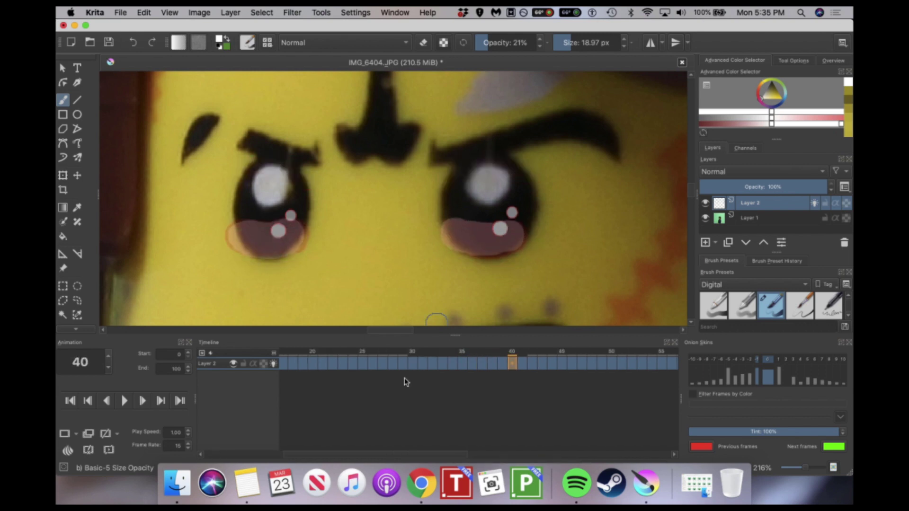
Step: Copy the Layer 2 blink keyframes from frame 16 through frame 18 to the clipboard
{"action": "left_click", "coordinate": [305, 365]}
{"action": "key", "text": "Left"}
{"action": "key", "text": "Left"}
{"action": "key", "text": "Left"}
{"action": "key", "text": "Right"}
{"action": "key", "text": "Right"}
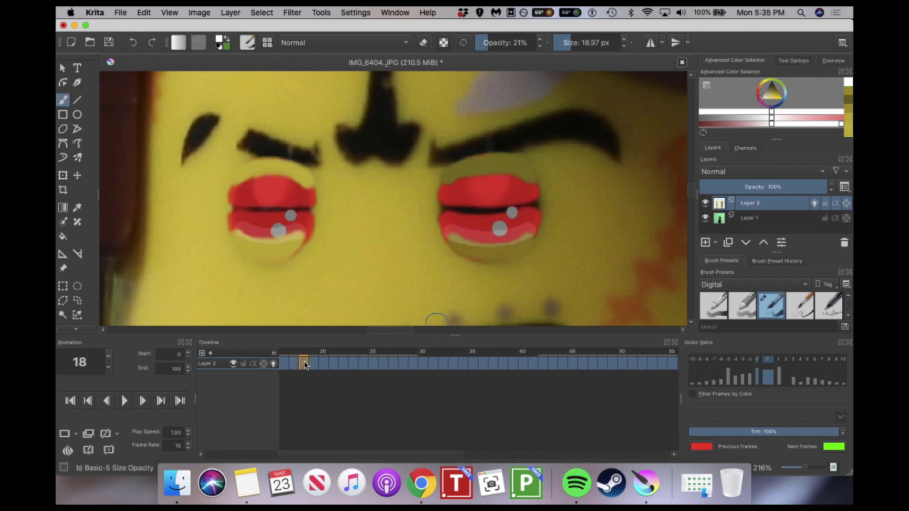
{"action": "left_click", "coordinate": [284, 364]}
{"action": "left_click", "coordinate": [304, 363], "text": "shift"}
{"action": "right_click", "coordinate": [303, 364]}
{"action": "left_click", "coordinate": [334, 254]}
Step: Paste the copied three-frame blink at frame 42 of Layer 2
{"action": "left_click", "coordinate": [521, 364]}
{"action": "key", "text": "Right"}
{"action": "key", "text": "Right"}
{"action": "key", "text": "Right"}
{"action": "key", "text": "Left"}
{"action": "key", "text": "Left"}
{"action": "key", "text": "Right"}
{"action": "right_click", "coordinate": [545, 365]}
{"action": "left_click", "coordinate": [593, 287]}
{"action": "left_click", "coordinate": [529, 366]}
{"action": "key", "text": "Right"}
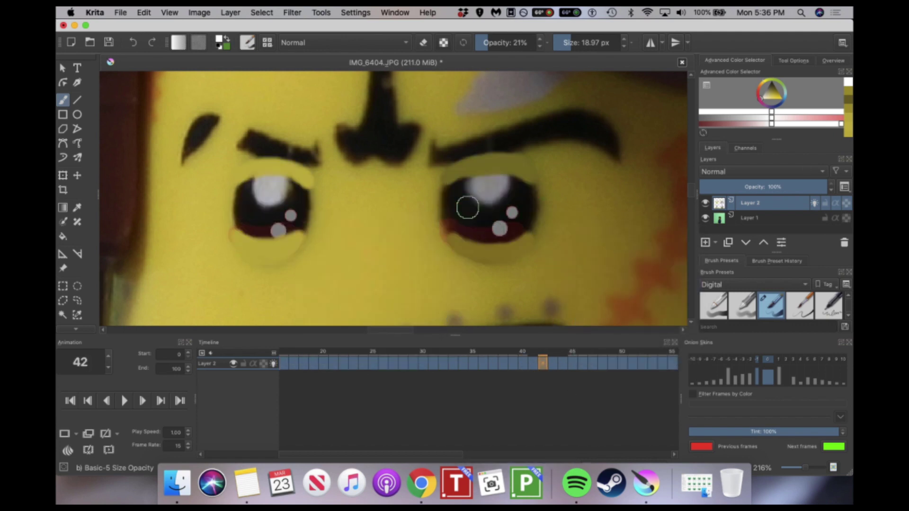
Step: Paint translucent tears along both lower eyelids in frame 42 and across both closed-eye lines in frame 43
{"action": "left_click_drag", "start_coordinate": [451, 232], "coordinate": [527, 230]}
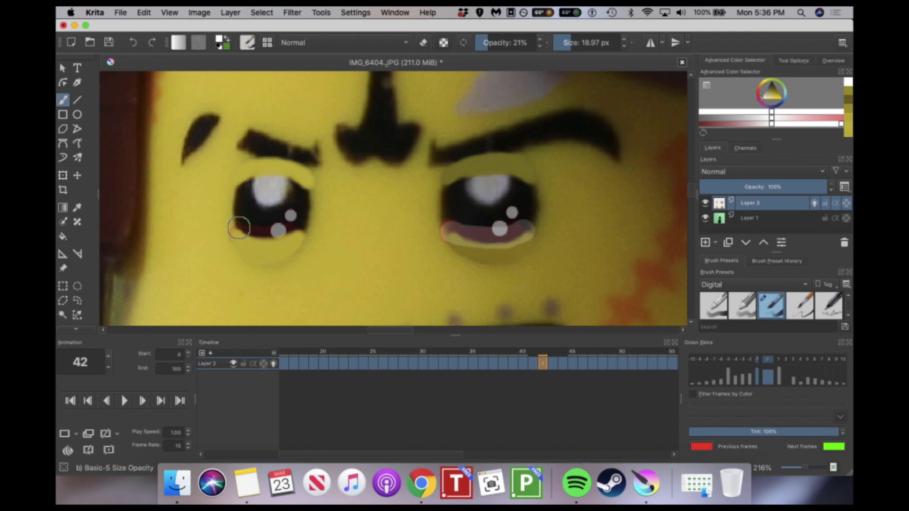
{"action": "left_click_drag", "start_coordinate": [239, 228], "coordinate": [290, 231]}
{"action": "key", "text": "Right"}
{"action": "left_click_drag", "start_coordinate": [231, 209], "coordinate": [305, 210]}
{"action": "left_click_drag", "start_coordinate": [444, 206], "coordinate": [542, 205]}
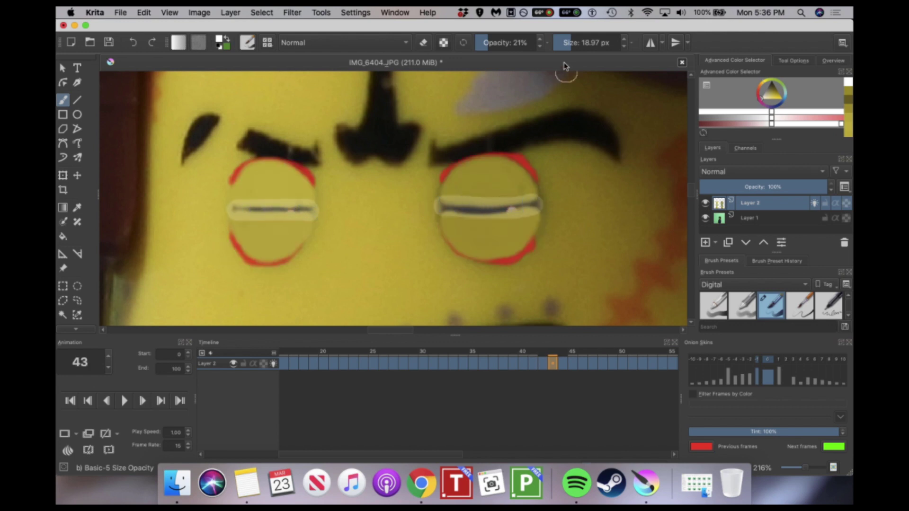
Step: Set the brush size to 5.36 px and dot tiny tear droplets around the eyes in frames 43 and 44
{"action": "left_click", "coordinate": [567, 47]}
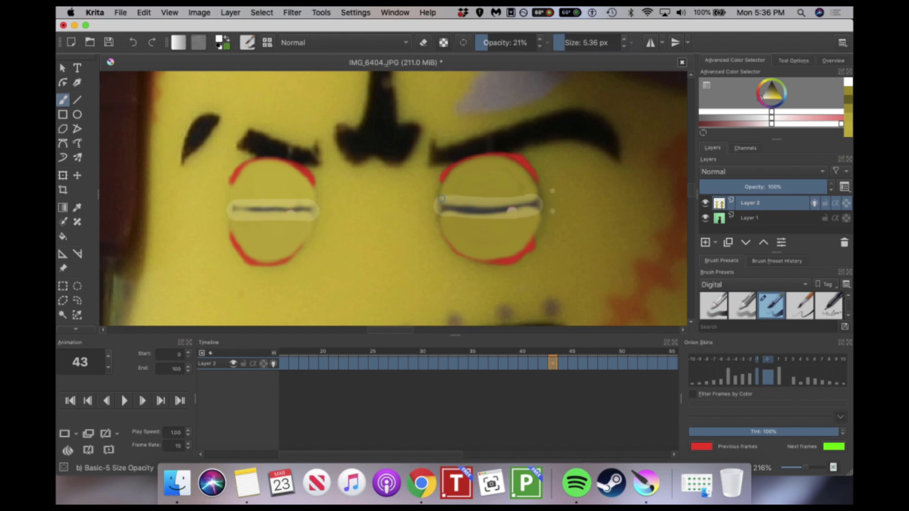
{"action": "scroll", "coordinate": [496, 237], "scroll_direction": "down", "scroll_amount": 5}
{"action": "key", "text": "Right"}
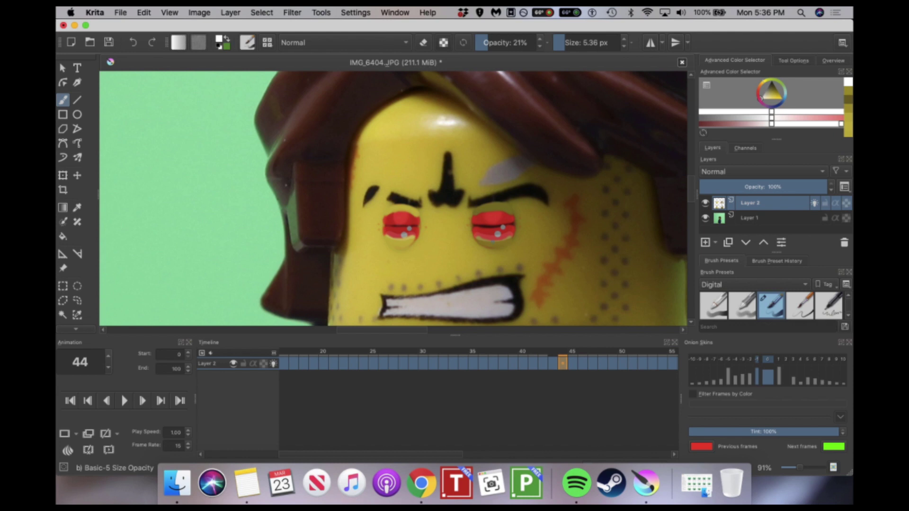
{"action": "scroll", "coordinate": [510, 246], "scroll_direction": "up", "scroll_amount": 4}
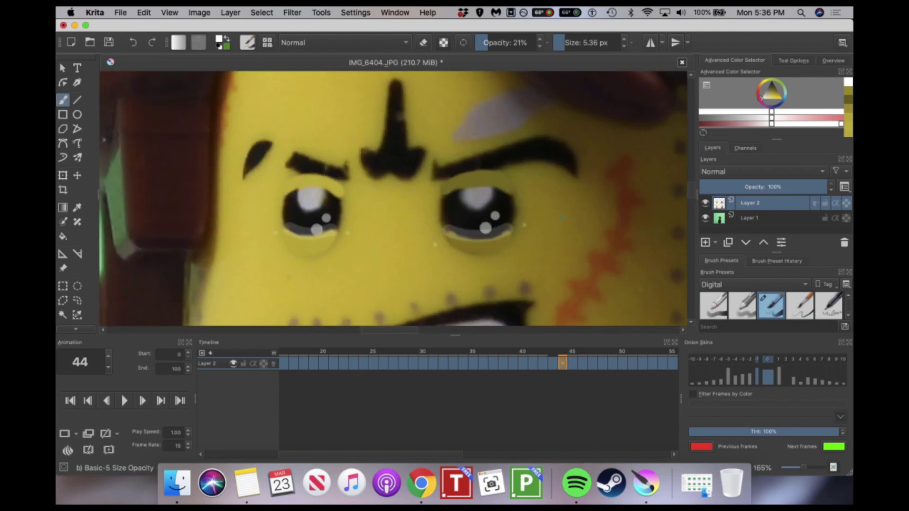
{"action": "scroll", "coordinate": [554, 223], "scroll_direction": "up", "scroll_amount": 3}
Step: Set the brush size to 17.24 px and paint translucent tears across the bottom of both eyes in frames 45 and 46
{"action": "key", "text": "Right"}
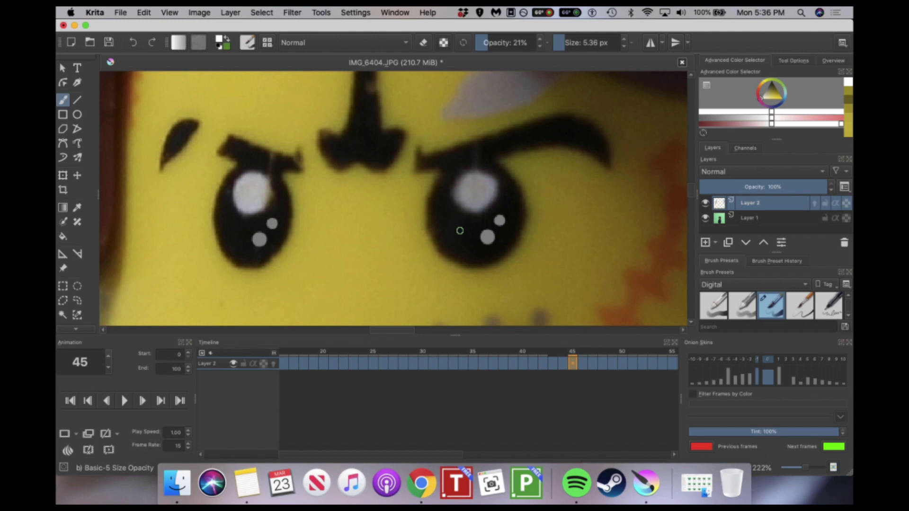
{"action": "key", "text": "Left"}
{"action": "left_click_drag", "start_coordinate": [565, 44], "coordinate": [570, 45]}
{"action": "key", "text": "Right"}
{"action": "mouse_move", "coordinate": [439, 242]}
{"action": "left_mouse_down"}
{"action": "mouse_move", "coordinate": [504, 254]}
{"action": "mouse_move", "coordinate": [508, 242]}
{"action": "mouse_move", "coordinate": [446, 249]}
{"action": "left_mouse_up"}
{"action": "mouse_move", "coordinate": [278, 248]}
{"action": "left_mouse_down"}
{"action": "mouse_move", "coordinate": [245, 258]}
{"action": "mouse_move", "coordinate": [225, 243]}
{"action": "mouse_move", "coordinate": [281, 245]}
{"action": "left_mouse_up"}
{"action": "key", "text": "Left"}
{"action": "key", "text": "Right"}
{"action": "key", "text": "Right"}
{"action": "mouse_move", "coordinate": [432, 243]}
{"action": "left_mouse_down"}
{"action": "mouse_move", "coordinate": [476, 262]}
{"action": "mouse_move", "coordinate": [511, 251]}
{"action": "mouse_move", "coordinate": [444, 245]}
{"action": "left_mouse_up"}
{"action": "mouse_move", "coordinate": [285, 241]}
{"action": "left_mouse_down"}
{"action": "mouse_move", "coordinate": [270, 257]}
{"action": "mouse_move", "coordinate": [226, 257]}
{"action": "mouse_move", "coordinate": [259, 245]}
{"action": "left_mouse_up"}
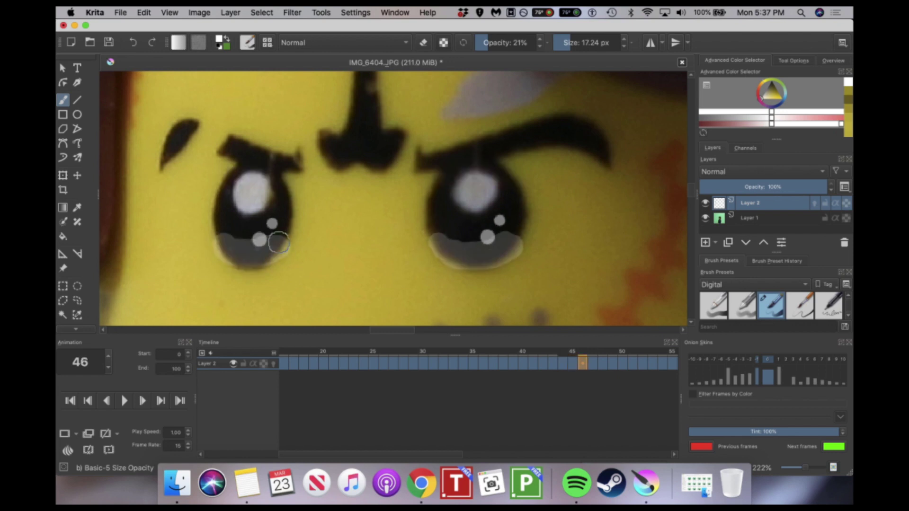
Step: Step backward through the Layer 2 frames from frame 46 to frame 22 to examine the tear animation
{"action": "key", "text": "Left"}
{"action": "key", "text": "Left"}
{"action": "key", "text": "Left"}
{"action": "key", "text": "Left"}
{"action": "key", "text": "Left"}
{"action": "key", "text": "Left"}
{"action": "key", "text": "Left"}
{"action": "key", "text": "Left"}
{"action": "key", "text": "Left"}
{"action": "key", "text": "Left"}
{"action": "key", "text": "Left"}
{"action": "key", "text": "Left"}
{"action": "key", "text": "Left"}
{"action": "key", "text": "Left"}
{"action": "key", "text": "Left"}
{"action": "key", "text": "Left"}
{"action": "key", "text": "Left"}
{"action": "key", "text": "Left"}
{"action": "key", "text": "Left"}
{"action": "key", "text": "Left"}
{"action": "key", "text": "Left"}
{"action": "key", "text": "Left"}
{"action": "key", "text": "Left"}
{"action": "key", "text": "Left"}
{"action": "key", "text": "Left"}
{"action": "key", "text": "Left"}
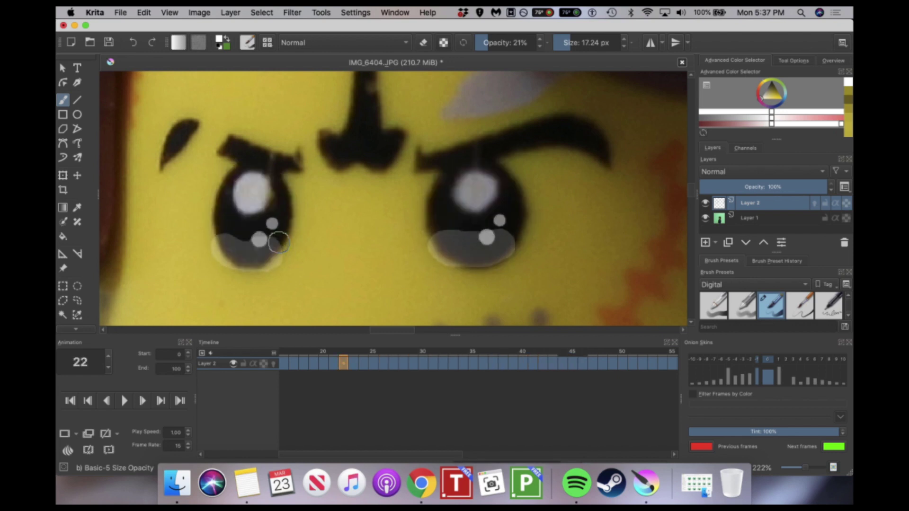
Step: Copy the Layer 2 keyframes from frame 20 to frame 40
{"action": "left_click", "coordinate": [523, 365]}
{"action": "left_click", "coordinate": [511, 367]}
{"action": "left_click", "coordinate": [324, 365]}
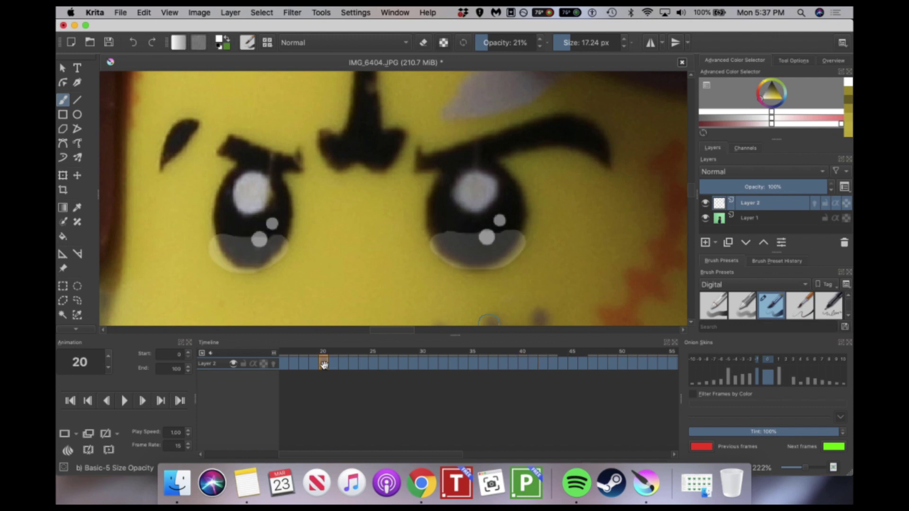
{"action": "left_click", "coordinate": [524, 364], "text": "shift"}
{"action": "right_click", "coordinate": [524, 364]}
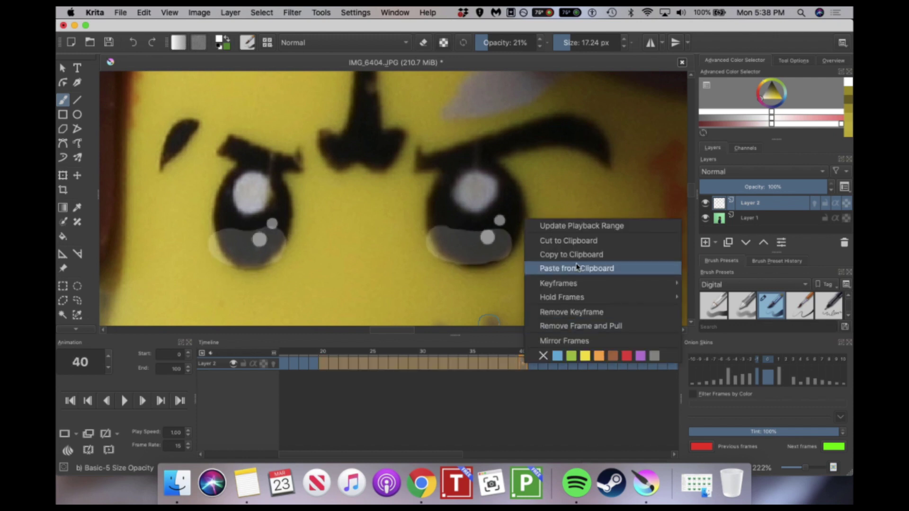
{"action": "left_click", "coordinate": [576, 259]}
Step: Paste the copied keyframes into Layer 2 starting at frame 47
{"action": "left_click", "coordinate": [533, 363]}
{"action": "key", "text": "Right"}
{"action": "key", "text": "Right"}
{"action": "key", "text": "Right"}
{"action": "key", "text": "Right"}
{"action": "key", "text": "Right"}
{"action": "key", "text": "Right"}
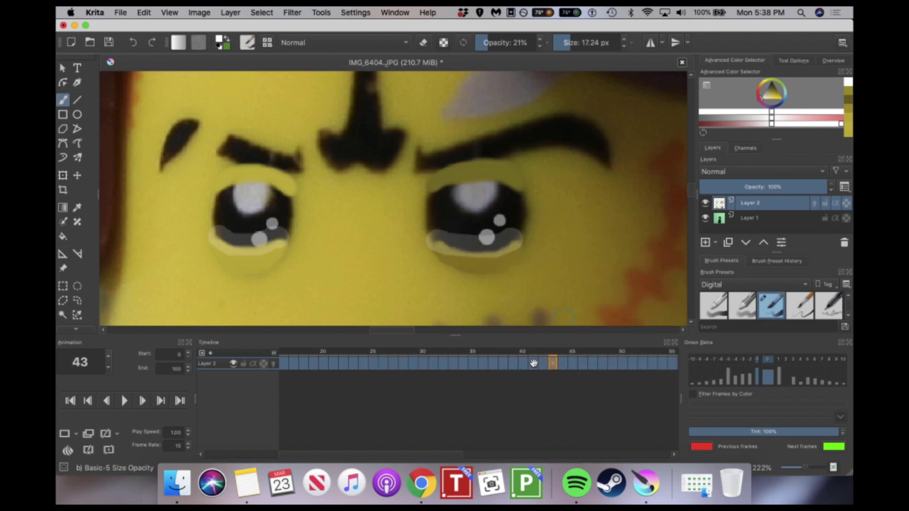
{"action": "right_click", "coordinate": [595, 362]}
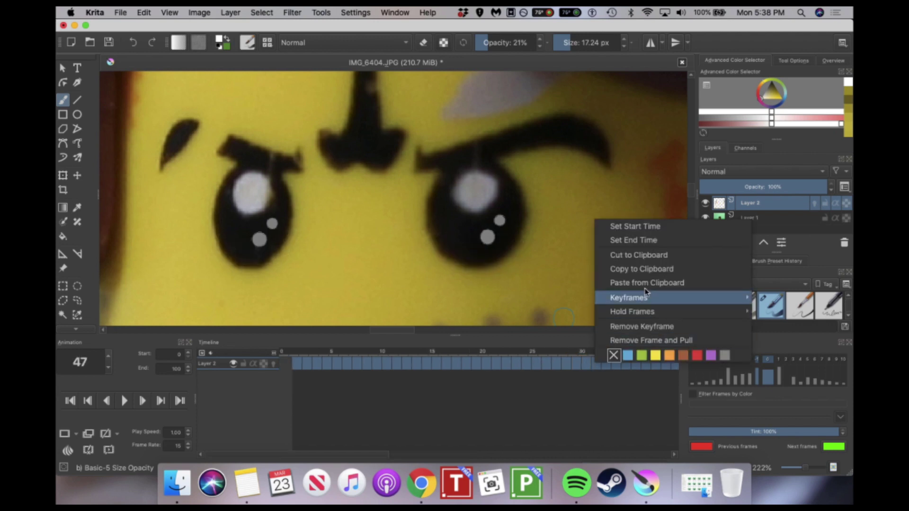
{"action": "left_click", "coordinate": [645, 283]}
Step: Step backward to frame 43 to examine the transition from the blink into the pasted tear frames
{"action": "key", "text": "Right"}
{"action": "key", "text": "Left"}
{"action": "key", "text": "Left"}
{"action": "key", "text": "Left"}
{"action": "key", "text": "Left"}
{"action": "key", "text": "Left"}
{"action": "key", "text": "Left"}
{"action": "key", "text": "Left"}
{"action": "key", "text": "space"}
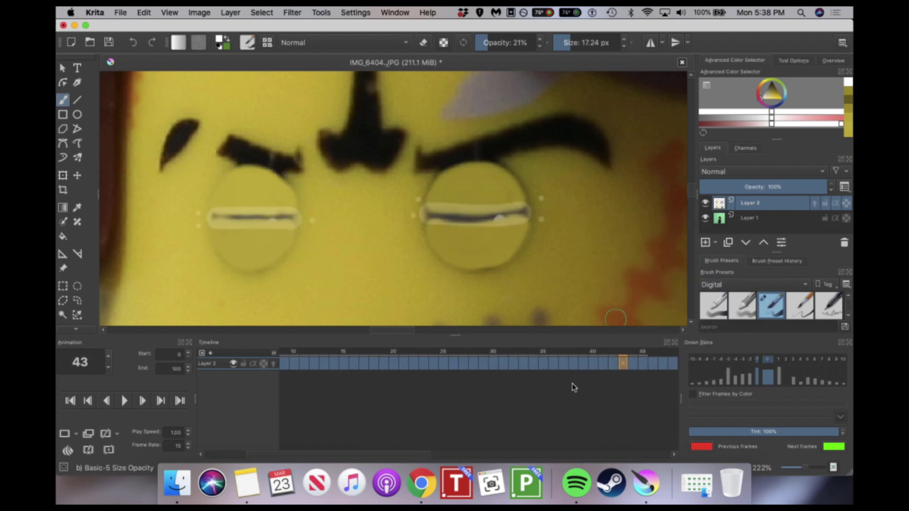
Step: Paste a second copy of the keyframes directly after the first pasted block
{"action": "key", "text": "Right"}
{"action": "key", "text": "Right"}
{"action": "key", "text": "Right"}
{"action": "key", "text": "Right"}
{"action": "key", "text": "Right"}
{"action": "key", "text": "Right"}
{"action": "key", "text": "Left"}
{"action": "key", "text": "Left"}
{"action": "key", "text": "Left"}
{"action": "key", "text": "Right"}
{"action": "right_click", "coordinate": [653, 361]}
{"action": "left_click", "coordinate": [705, 281]}
Step: Paste a third copy of the keyframes into Layer 2 starting at frame 89
{"action": "key", "text": "space"}
{"action": "key", "text": "Left"}
{"action": "key", "text": "Right"}
{"action": "key", "text": "Right"}
{"action": "key", "text": "Left"}
{"action": "key", "text": "Left"}
{"action": "key", "text": "Left"}
{"action": "key", "text": "Left"}
{"action": "key", "text": "Left"}
{"action": "left_click", "coordinate": [632, 364]}
{"action": "right_click", "coordinate": [633, 364]}
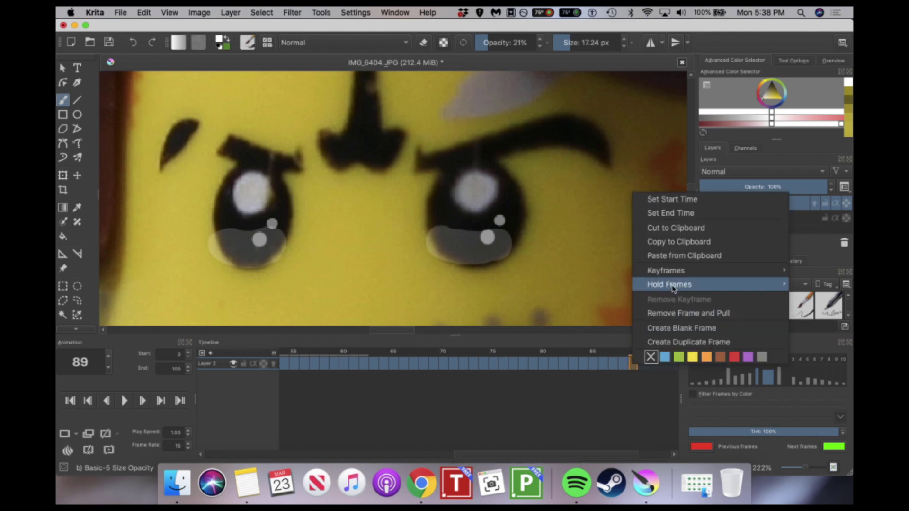
{"action": "left_click", "coordinate": [667, 255]}
Step: Step through the newly pasted frames up to frame 109 to examine the repeated tear animation
{"action": "key", "text": "space"}
{"action": "key", "text": "Right"}
{"action": "key", "text": "Right"}
{"action": "key", "text": "Right"}
{"action": "key", "text": "Right"}
{"action": "key", "text": "Right"}
{"action": "key", "text": "Right"}
{"action": "key", "text": "Right"}
{"action": "key", "text": "Right"}
{"action": "key", "text": "Right"}
{"action": "key", "text": "Right"}
{"action": "key", "text": "Right"}
{"action": "key", "text": "Right"}
{"action": "key", "text": "Right"}
{"action": "key", "text": "Right"}
{"action": "key", "text": "Right"}
{"action": "key", "text": "Right"}
{"action": "key", "text": "Right"}
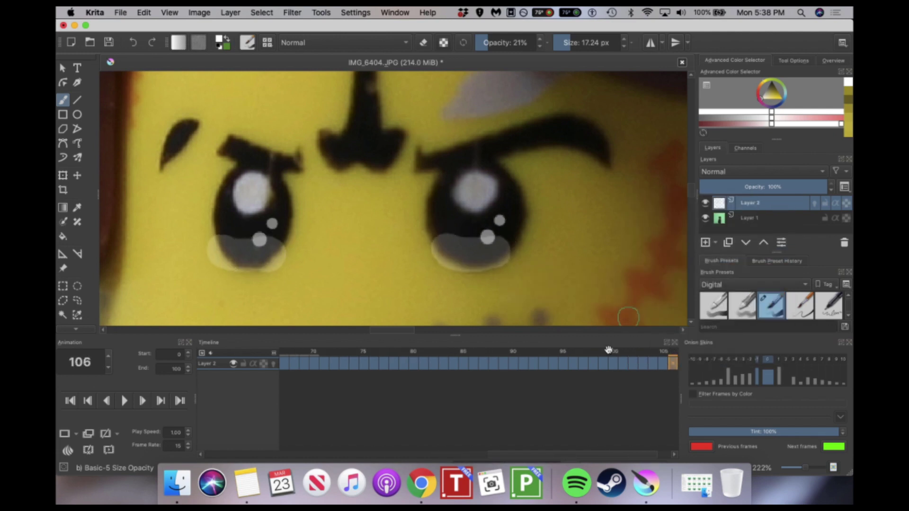
{"action": "key", "text": "Left"}
{"action": "key", "text": "Left"}
{"action": "key", "text": "Left"}
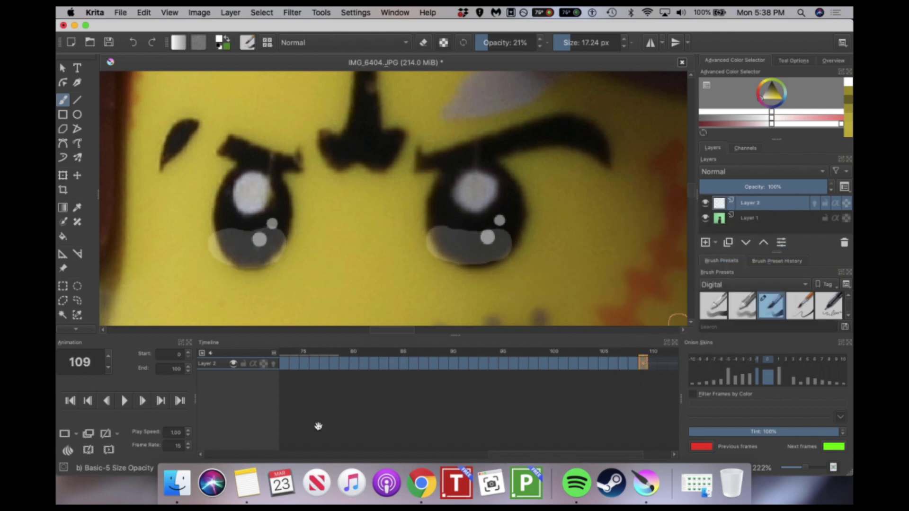
Step: Return to the blink frames and step back to frame 44 to examine the opening eyes
{"action": "scroll", "coordinate": [369, 400], "scroll_direction": "left", "scroll_amount": 5}
{"action": "left_click", "coordinate": [320, 365]}
{"action": "key", "text": "Left"}
{"action": "key", "text": "Left"}
{"action": "key", "text": "Left"}
{"action": "key", "text": "Left"}
{"action": "key", "text": "Left"}
{"action": "key", "text": "Left"}
{"action": "key", "text": "Left"}
{"action": "key", "text": "Left"}
{"action": "key", "text": "Left"}
{"action": "key", "text": "Left"}
{"action": "scroll", "coordinate": [320, 365], "scroll_direction": "up", "scroll_amount": 8}
{"action": "scroll", "coordinate": [320, 365], "scroll_direction": "down", "scroll_amount": 6}
{"action": "scroll", "coordinate": [320, 365], "scroll_direction": "up", "scroll_amount": 4}
{"action": "scroll", "coordinate": [320, 365], "scroll_direction": "down", "scroll_amount": 1}
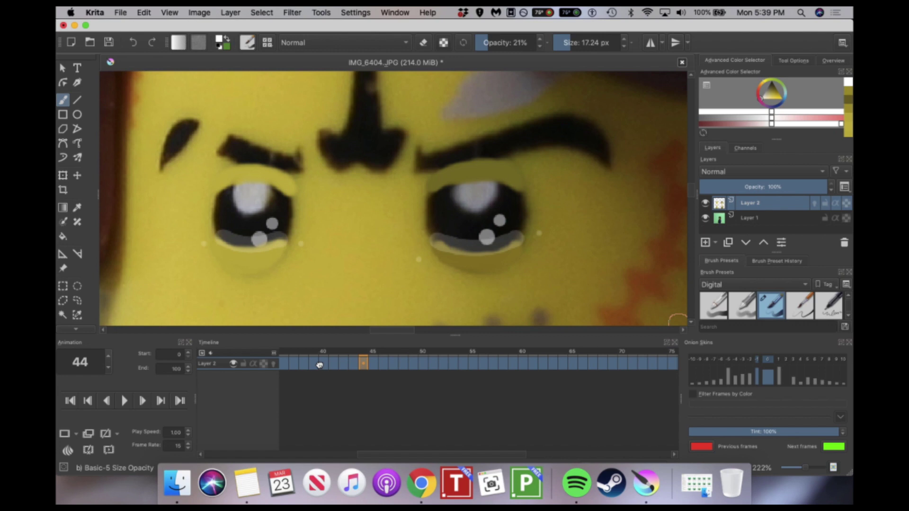
Step: Set the brush size to 8.00 px and paint a small tear at the right-hand eye's outer corner in frame 44
{"action": "left_click", "coordinate": [567, 50]}
{"action": "left_click_drag", "start_coordinate": [519, 229], "coordinate": [406, 179]}
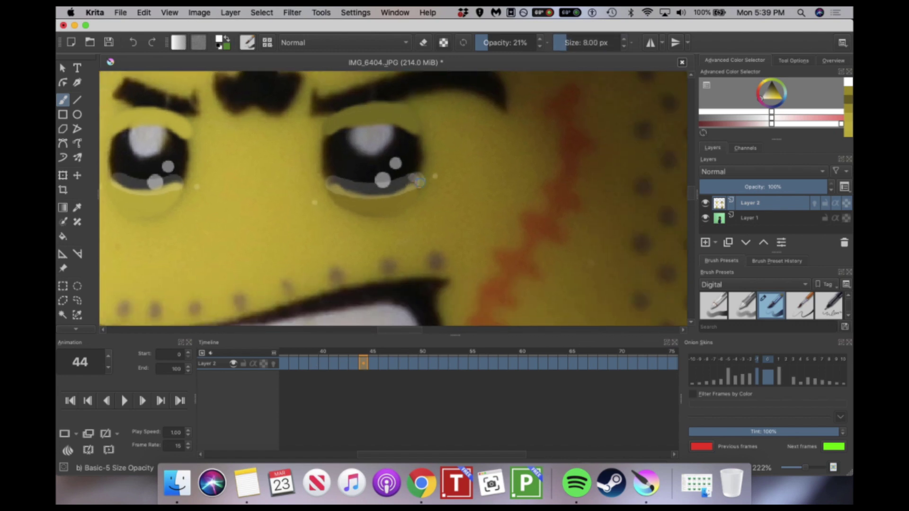
{"action": "key", "text": "Right"}
Step: Turn on Layer 2's onion skins and paint the tear starting to run from the outer eye corner in frames 45 to 47
{"action": "left_click", "coordinate": [273, 365]}
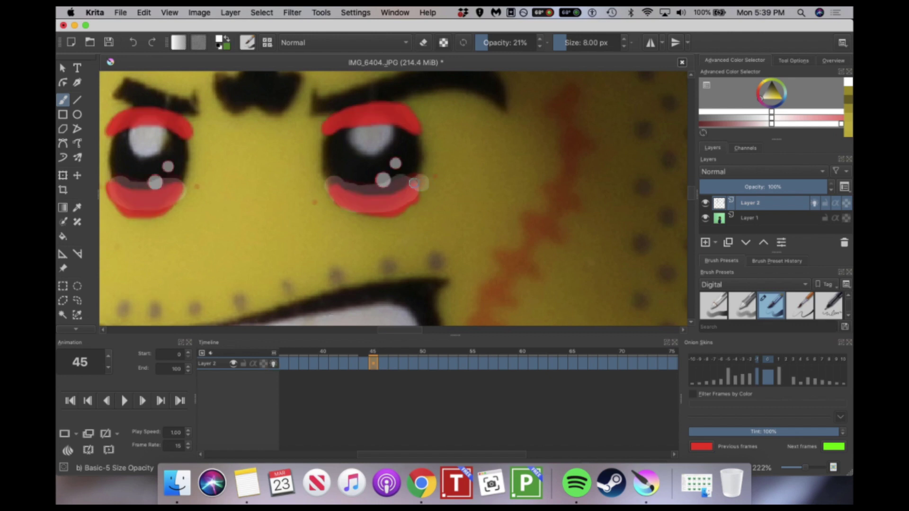
{"action": "key", "text": "period"}
{"action": "key", "text": "period"}
{"action": "left_click_drag", "start_coordinate": [424, 199], "coordinate": [378, 172]}
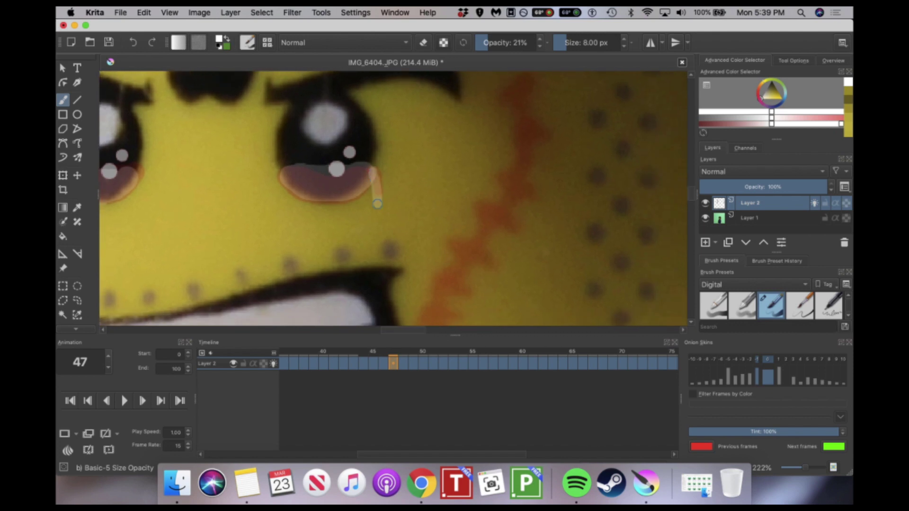
{"action": "left_click_drag", "start_coordinate": [377, 204], "coordinate": [380, 212]}
{"action": "left_click_drag", "start_coordinate": [378, 211], "coordinate": [270, 175]}
Step: Lengthen the tear streak down the cheek toward the mouth corner in frames 48 and 49
{"action": "key", "text": "period"}
{"action": "left_click_drag", "start_coordinate": [262, 134], "coordinate": [269, 183]}
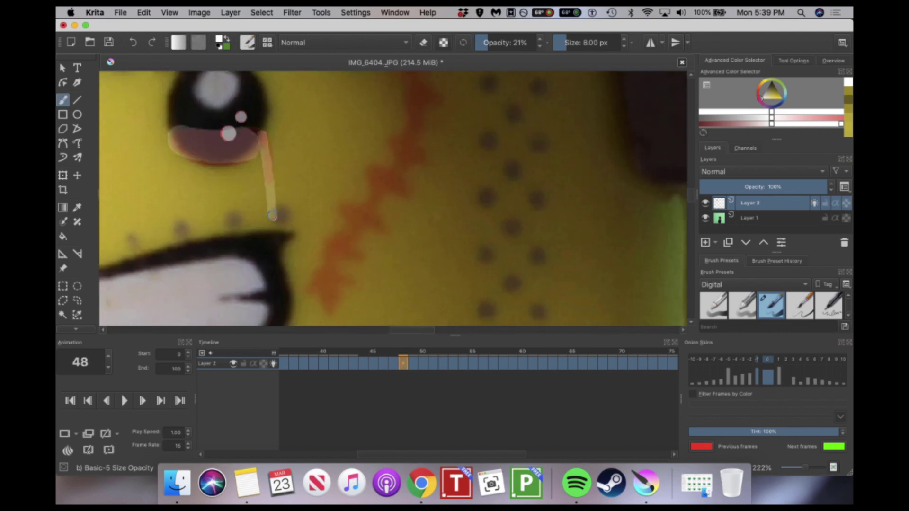
{"action": "key", "text": "period"}
{"action": "left_click_drag", "start_coordinate": [272, 216], "coordinate": [224, 177]}
{"action": "left_click_drag", "start_coordinate": [214, 93], "coordinate": [222, 152]}
Step: Paint the tear streak from the outer eye corner down past the mouth corner in frame 50
{"action": "key", "text": "period"}
{"action": "mouse_move", "coordinate": [214, 95]}
{"action": "left_mouse_down"}
{"action": "mouse_move", "coordinate": [222, 173]}
{"action": "mouse_move", "coordinate": [246, 242]}
{"action": "left_mouse_up"}
{"action": "left_click_drag", "start_coordinate": [300, 233], "coordinate": [332, 221]}
{"action": "scroll", "coordinate": [334, 222], "scroll_direction": "down", "scroll_amount": 4}
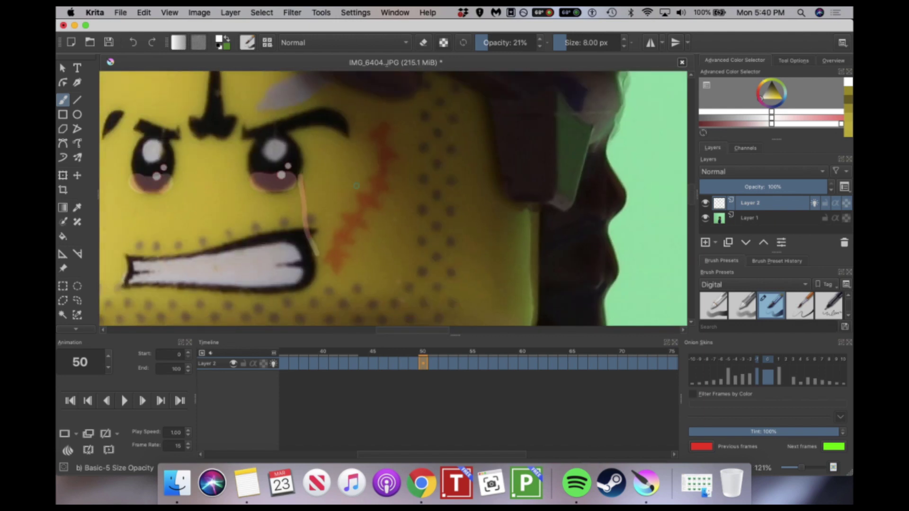
{"action": "scroll", "coordinate": [290, 157], "scroll_direction": "up", "scroll_amount": 5}
{"action": "left_click_drag", "start_coordinate": [305, 177], "coordinate": [313, 186]}
Step: Turn off the onion skins and step through the frames around 45 to 50 to examine the running tear
{"action": "scroll", "coordinate": [435, 181], "scroll_direction": "down", "scroll_amount": 3}
{"action": "key", "text": "comma"}
{"action": "key", "text": "comma"}
{"action": "left_click", "coordinate": [273, 363]}
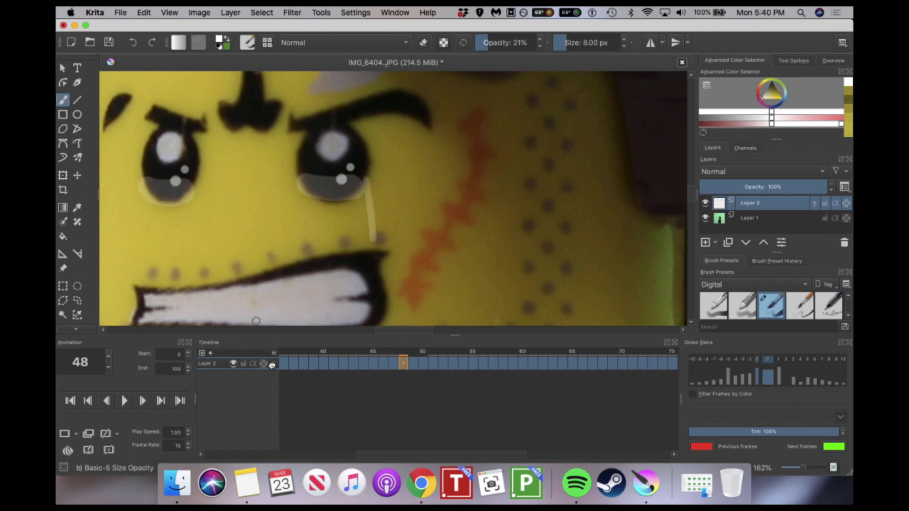
{"action": "key", "text": "comma"}
{"action": "key", "text": "period"}
{"action": "key", "text": "period"}
{"action": "key", "text": "period"}
{"action": "key", "text": "period"}
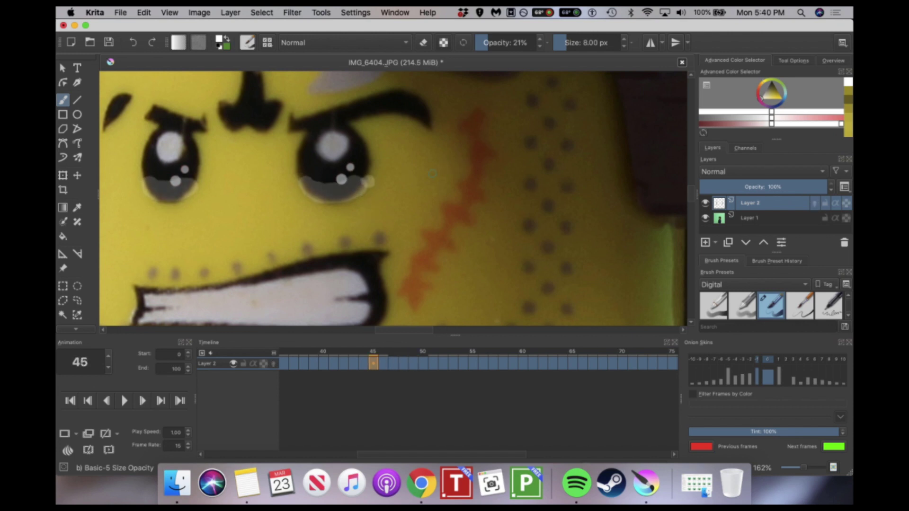
Step: Try to paint over the tear at the right-hand eye's outer corner in frame 45
{"action": "left_click_drag", "start_coordinate": [354, 173], "coordinate": [369, 182]}
{"action": "key", "text": "super+z"}
Step: Paint the tear streak from the eye corner around the mouth corner in frames 51 to 54, using onion skins
{"action": "scroll", "coordinate": [369, 183], "scroll_direction": "down", "scroll_amount": 3}
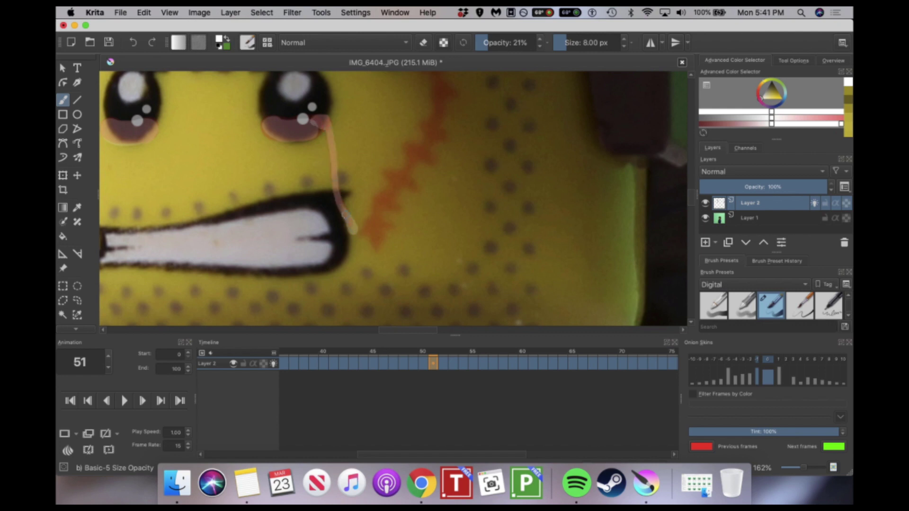
{"action": "key", "text": "period"}
{"action": "left_click_drag", "start_coordinate": [330, 134], "coordinate": [342, 213]}
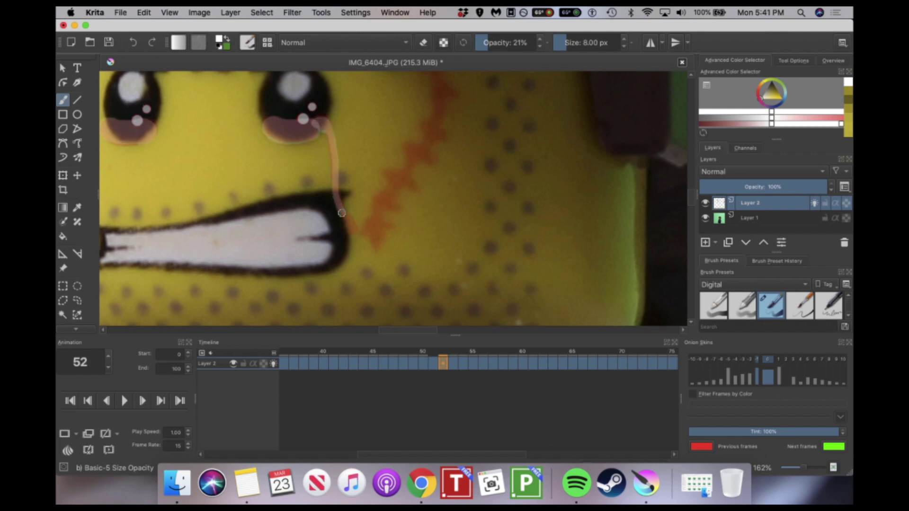
{"action": "key", "text": "period"}
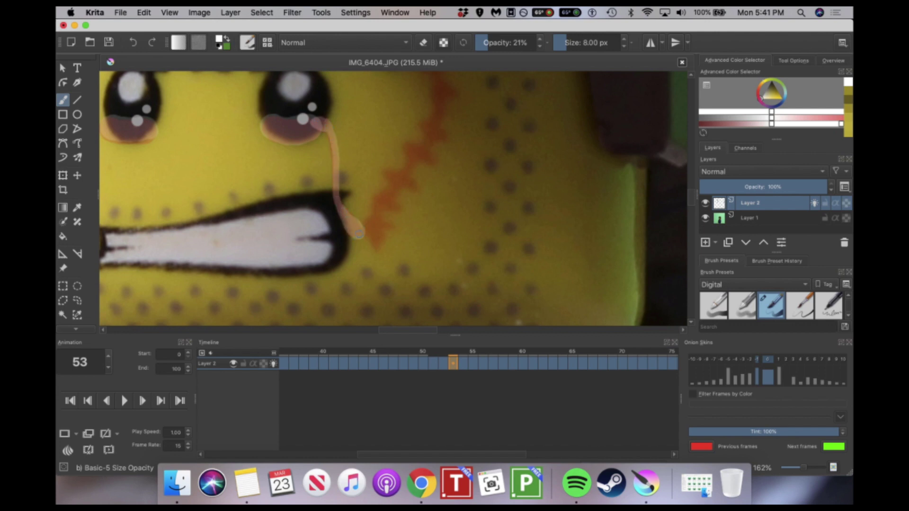
{"action": "key", "text": "period"}
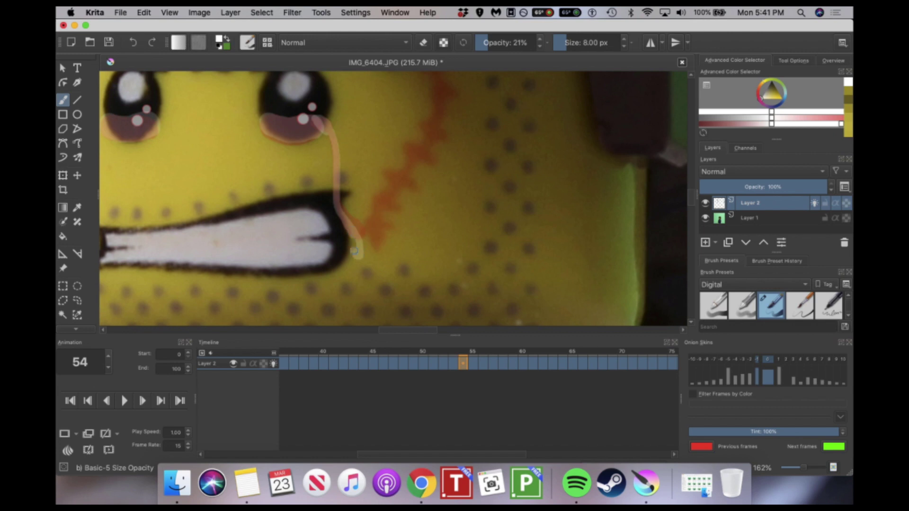
Step: Paint the tear streak from the eye past the mouth toward the chin in frames 55 and 56
{"action": "key", "text": "period"}
{"action": "left_click_drag", "start_coordinate": [334, 141], "coordinate": [355, 269]}
{"action": "scroll", "coordinate": [407, 282], "scroll_direction": "down", "scroll_amount": 2}
{"action": "key", "text": "period"}
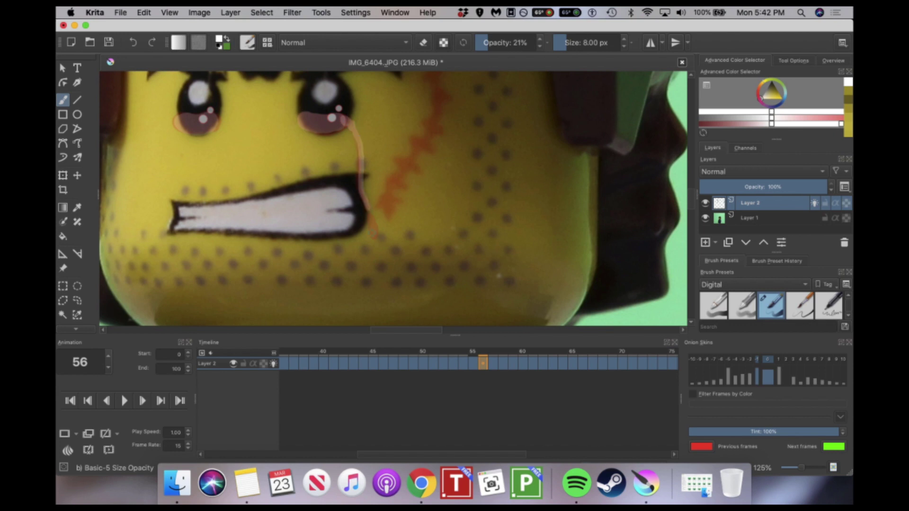
{"action": "scroll", "coordinate": [359, 129], "scroll_direction": "down", "scroll_amount": 2}
Step: Continue painting the tear running down the cheek across frames 57 to 60
{"action": "key", "text": "period"}
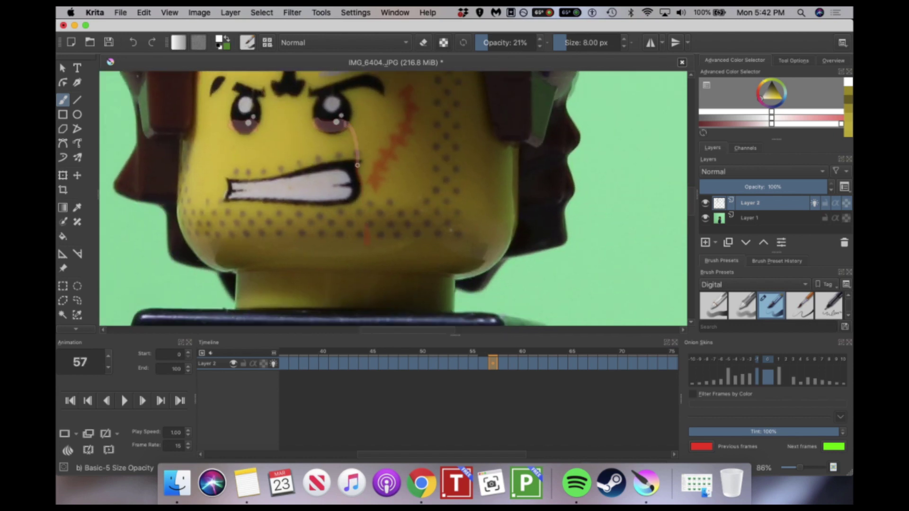
{"action": "scroll", "coordinate": [357, 165], "scroll_direction": "down", "scroll_amount": 2}
{"action": "key", "text": "period"}
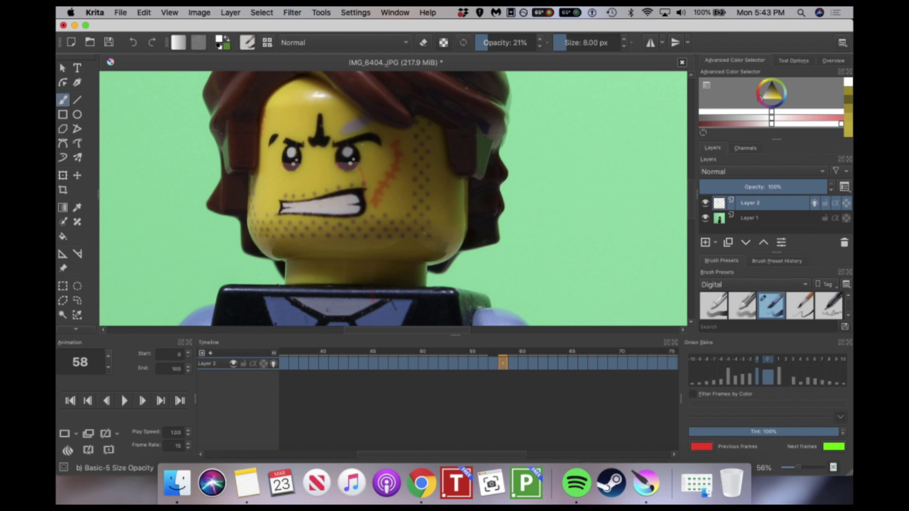
{"action": "scroll", "coordinate": [356, 182], "scroll_direction": "up", "scroll_amount": 3}
{"action": "key", "text": "period"}
{"action": "key", "text": "period"}
Step: Paint the tear streak beside the mouth corner in frames 61 and 62
{"action": "key", "text": "period"}
{"action": "left_click_drag", "start_coordinate": [375, 189], "coordinate": [389, 244]}
{"action": "key", "text": "period"}
{"action": "mouse_move", "coordinate": [369, 170]}
{"action": "left_mouse_down"}
{"action": "mouse_move", "coordinate": [391, 246]}
{"action": "mouse_move", "coordinate": [382, 221]}
{"action": "left_mouse_up"}
{"action": "scroll", "coordinate": [333, 280], "scroll_direction": "down", "scroll_amount": 1}
Step: Paint the tear streak from the outer eye corner down past the mouth in frames 63 and 64
{"action": "key", "text": "period"}
{"action": "scroll", "coordinate": [372, 239], "scroll_direction": "up", "scroll_amount": 2}
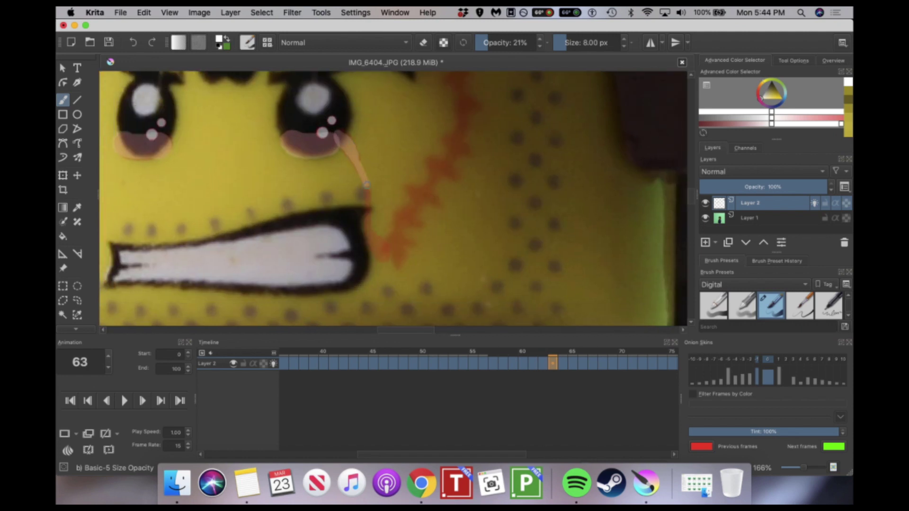
{"action": "mouse_move", "coordinate": [363, 174]}
{"action": "left_mouse_down"}
{"action": "mouse_move", "coordinate": [370, 229]}
{"action": "mouse_move", "coordinate": [379, 245]}
{"action": "left_mouse_up"}
{"action": "key", "text": "period"}
{"action": "mouse_move", "coordinate": [337, 135]}
{"action": "left_mouse_down"}
{"action": "mouse_move", "coordinate": [372, 208]}
{"action": "mouse_move", "coordinate": [380, 295]}
{"action": "left_mouse_up"}
{"action": "scroll", "coordinate": [421, 213], "scroll_direction": "down", "scroll_amount": 3}
{"action": "scroll", "coordinate": [421, 213], "scroll_direction": "up", "scroll_amount": 3}
{"action": "mouse_move", "coordinate": [563, 362]}
{"action": "left_mouse_down"}
{"action": "mouse_move", "coordinate": [436, 364]}
{"action": "mouse_move", "coordinate": [562, 361]}
{"action": "left_mouse_up"}
Step: Paint the cheek tear streak and a falling teardrop over the chin and neck in frame 65
{"action": "key", "text": "period"}
{"action": "left_click_drag", "start_coordinate": [371, 191], "coordinate": [380, 253]}
{"action": "scroll", "coordinate": [385, 213], "scroll_direction": "down", "scroll_amount": 5}
{"action": "left_click_drag", "start_coordinate": [386, 219], "coordinate": [392, 270]}
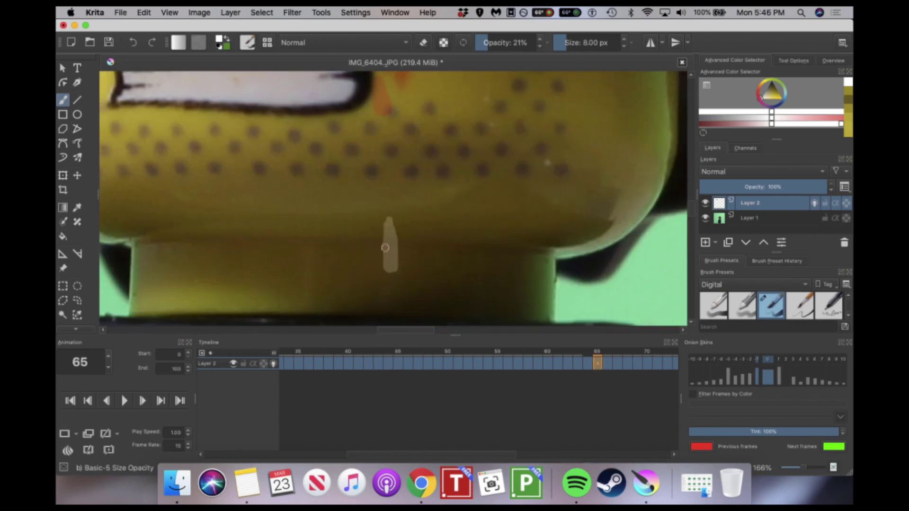
Step: Paint the teardrop falling further below the chin in frame 66
{"action": "key", "text": "Right"}
{"action": "scroll", "coordinate": [389, 204], "scroll_direction": "down", "scroll_amount": 5}
{"action": "scroll", "coordinate": [379, 157], "scroll_direction": "up", "scroll_amount": 5}
{"action": "left_click_drag", "start_coordinate": [375, 111], "coordinate": [404, 212]}
{"action": "key", "text": "super+z"}
{"action": "scroll", "coordinate": [404, 212], "scroll_direction": "down", "scroll_amount": 5}
{"action": "scroll", "coordinate": [410, 213], "scroll_direction": "down", "scroll_amount": 5}
{"action": "left_click_drag", "start_coordinate": [412, 248], "coordinate": [410, 278]}
{"action": "scroll", "coordinate": [410, 265], "scroll_direction": "down", "scroll_amount": 5}
Step: Examine the tear's motion frame by frame from frame 50 onward
{"action": "left_click", "coordinate": [448, 363]}
{"action": "key", "text": "Right"}
{"action": "key", "text": "Right"}
{"action": "key", "text": "Right"}
{"action": "key", "text": "Right"}
{"action": "key", "text": "Right"}
{"action": "key", "text": "Right"}
{"action": "key", "text": "Right"}
{"action": "key", "text": "Right"}
{"action": "key", "text": "Right"}
{"action": "key", "text": "Right"}
{"action": "key", "text": "Right"}
{"action": "key", "text": "Right"}
{"action": "key", "text": "Right"}
{"action": "key", "text": "Right"}
{"action": "key", "text": "Right"}
{"action": "key", "text": "Right"}
{"action": "key", "text": "Right"}
{"action": "key", "text": "Left"}
{"action": "key", "text": "Left"}
{"action": "key", "text": "Left"}
{"action": "key", "text": "Left"}
{"action": "key", "text": "Left"}
{"action": "key", "text": "Left"}
{"action": "key", "text": "Left"}
{"action": "key", "text": "Left"}
{"action": "key", "text": "Left"}
Step: Touch up the tear streak midway down the cheek in frame 59
{"action": "scroll", "coordinate": [415, 157], "scroll_direction": "up", "scroll_amount": 5}
{"action": "key", "text": "Right"}
{"action": "left_click_drag", "start_coordinate": [417, 172], "coordinate": [416, 183]}
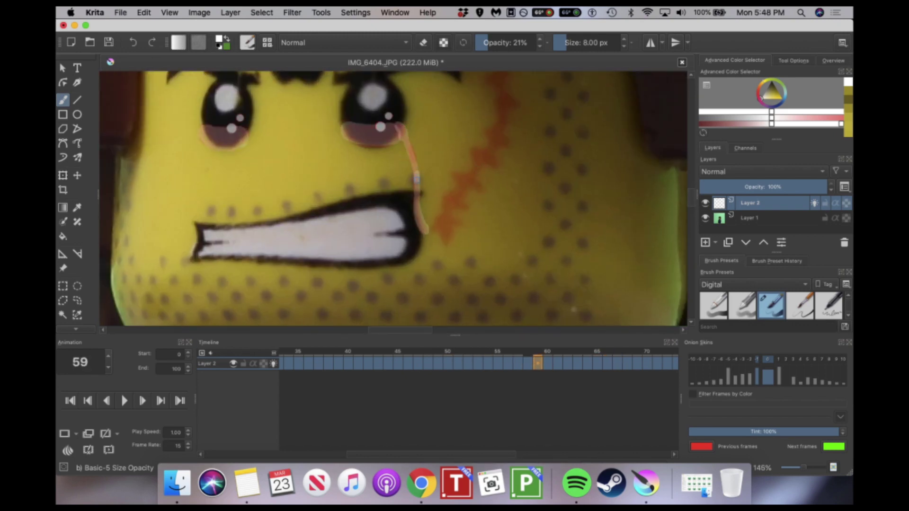
Step: Paint the tear streak from the outer eye corner partway down the cheek in frame 67
{"action": "key", "text": "period"}
{"action": "key", "text": "period"}
{"action": "key", "text": "period"}
{"action": "key", "text": "period"}
{"action": "key", "text": "period"}
{"action": "key", "text": "period"}
{"action": "key", "text": "period"}
{"action": "key", "text": "period"}
{"action": "scroll", "coordinate": [412, 179], "scroll_direction": "down", "scroll_amount": 5}
{"action": "scroll", "coordinate": [403, 179], "scroll_direction": "up", "scroll_amount": 5}
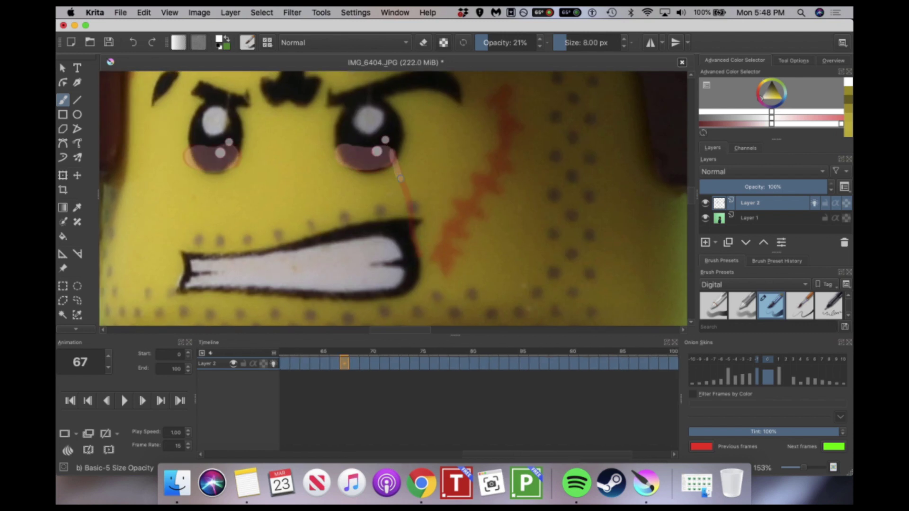
{"action": "scroll", "coordinate": [416, 365], "scroll_direction": "up", "scroll_amount": 5}
{"action": "left_click", "coordinate": [549, 363]}
{"action": "key", "text": "period"}
{"action": "key", "text": "period"}
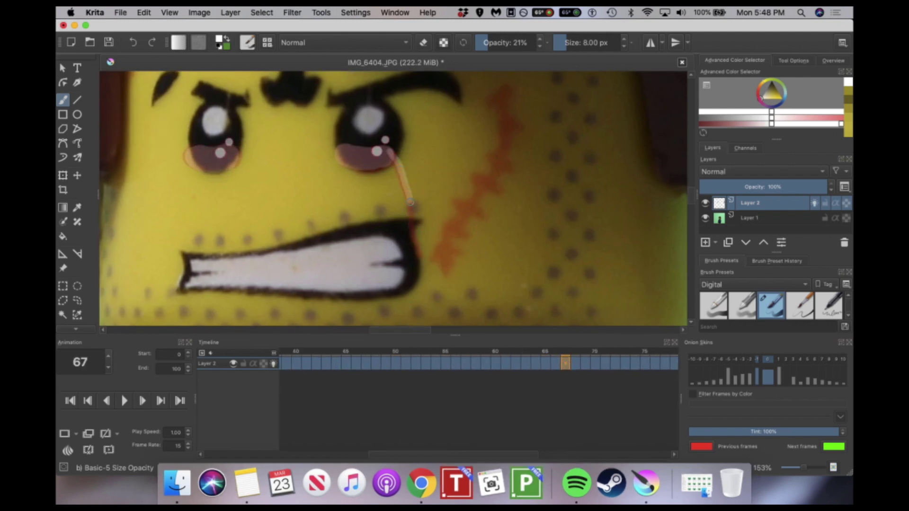
Step: Select the Layer 2 keyframes from frame 51 to 67 and copy them to the clipboard
{"action": "scroll", "coordinate": [419, 255], "scroll_direction": "down", "scroll_amount": 5}
{"action": "key", "text": "period"}
{"action": "scroll", "coordinate": [416, 99], "scroll_direction": "up", "scroll_amount": 4}
{"action": "left_click", "coordinate": [396, 363]}
{"action": "left_click", "coordinate": [567, 364]}
{"action": "left_click_drag", "start_coordinate": [570, 363], "coordinate": [408, 367]}
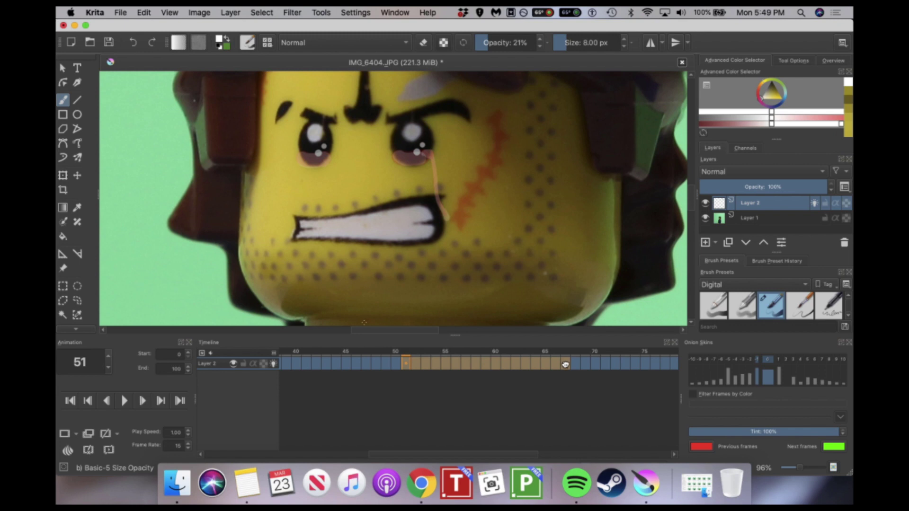
{"action": "right_click", "coordinate": [566, 366]}
{"action": "left_click", "coordinate": [605, 257]}
Step: Paste the copied tear keyframes into Layer 2 at frame 68 and check the transition
{"action": "left_click", "coordinate": [576, 366]}
{"action": "right_click", "coordinate": [576, 366]}
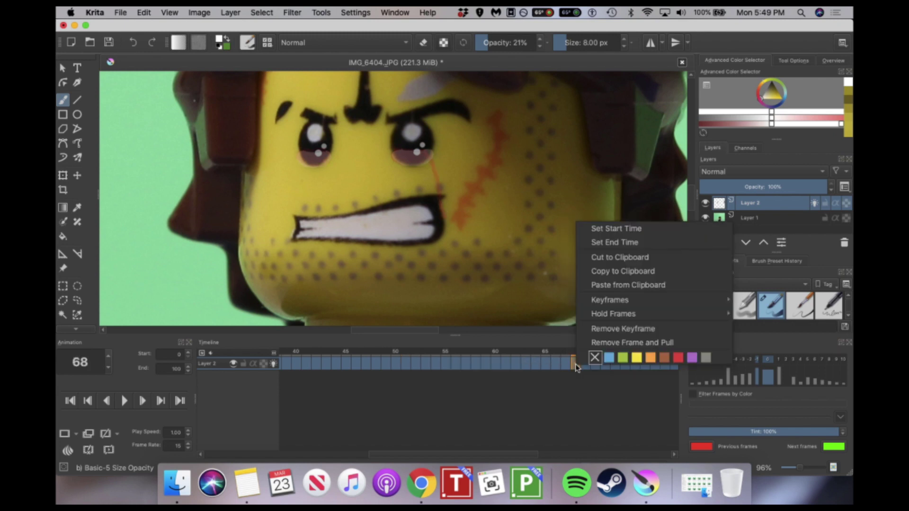
{"action": "left_click", "coordinate": [616, 285]}
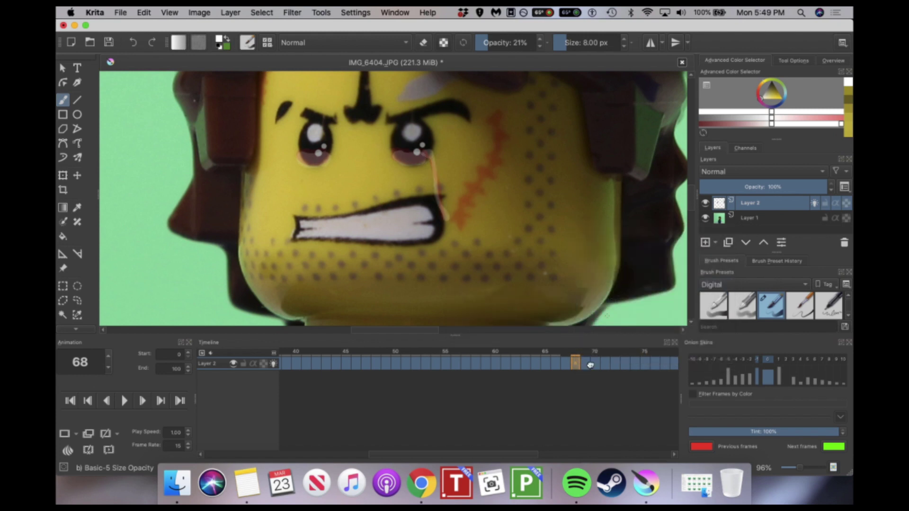
{"action": "key", "text": "Left"}
{"action": "key", "text": "Right"}
{"action": "key", "text": "Right"}
{"action": "key", "text": "Right"}
{"action": "key", "text": "Left"}
{"action": "key", "text": "Left"}
Step: Paste the copied tear keyframes again at frame 85 of Layer 2
{"action": "key", "text": "Right"}
{"action": "key", "text": "Right"}
{"action": "key", "text": "Right"}
{"action": "key", "text": "Right"}
{"action": "key", "text": "Right"}
{"action": "key", "text": "Right"}
{"action": "key", "text": "Right"}
{"action": "key", "text": "Right"}
{"action": "key", "text": "Right"}
{"action": "key", "text": "Right"}
{"action": "key", "text": "Right"}
{"action": "key", "text": "Right"}
{"action": "key", "text": "Right"}
{"action": "key", "text": "Right"}
{"action": "key", "text": "Right"}
{"action": "key", "text": "Right"}
{"action": "key", "text": "Right"}
{"action": "key", "text": "Right"}
{"action": "key", "text": "Left"}
{"action": "key", "text": "Left"}
{"action": "key", "text": "Right"}
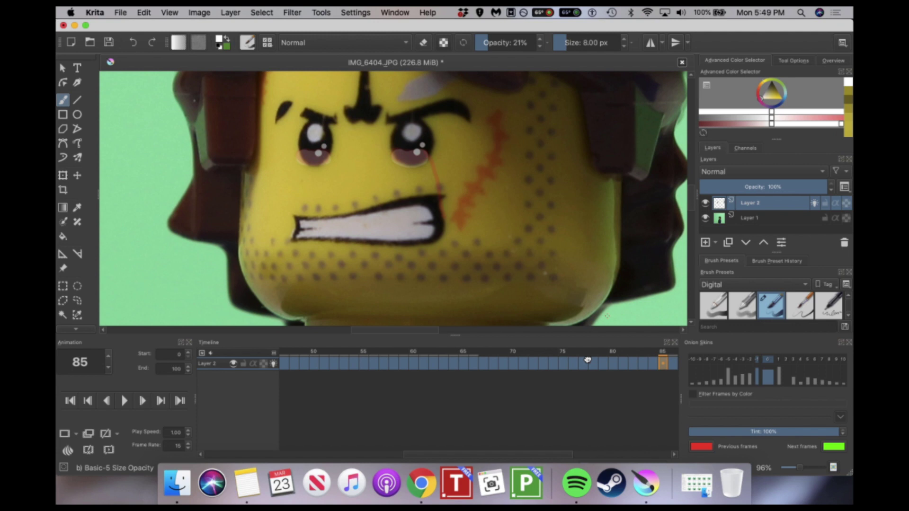
{"action": "right_click", "coordinate": [663, 364]}
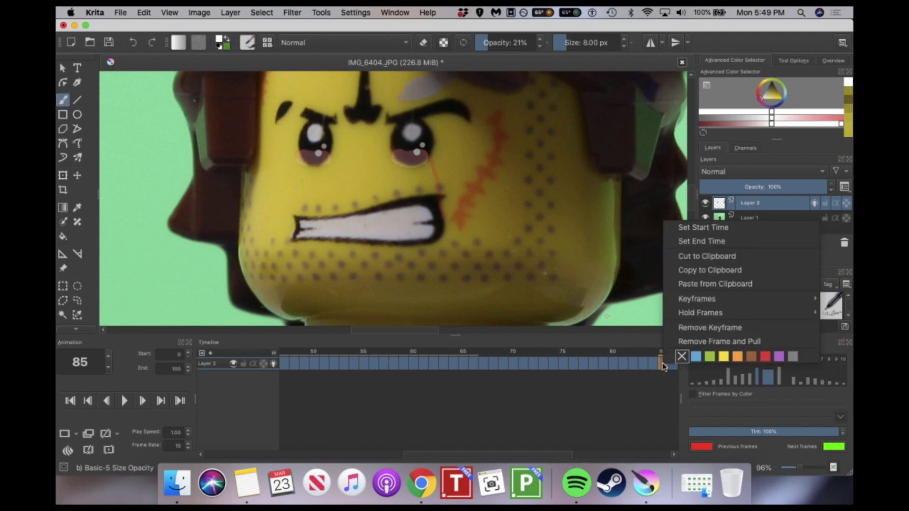
{"action": "left_click", "coordinate": [705, 284]}
Step: Examine the repeated tear frames after frame 85 and find the loop's restart point at frame 102
{"action": "left_click_drag", "start_coordinate": [548, 454], "coordinate": [677, 455]}
{"action": "key", "text": "Right"}
{"action": "key", "text": "Right"}
{"action": "key", "text": "Right"}
{"action": "key", "text": "Right"}
{"action": "key", "text": "Right"}
{"action": "key", "text": "Right"}
{"action": "key", "text": "Right"}
{"action": "key", "text": "Right"}
{"action": "key", "text": "Right"}
{"action": "key", "text": "Right"}
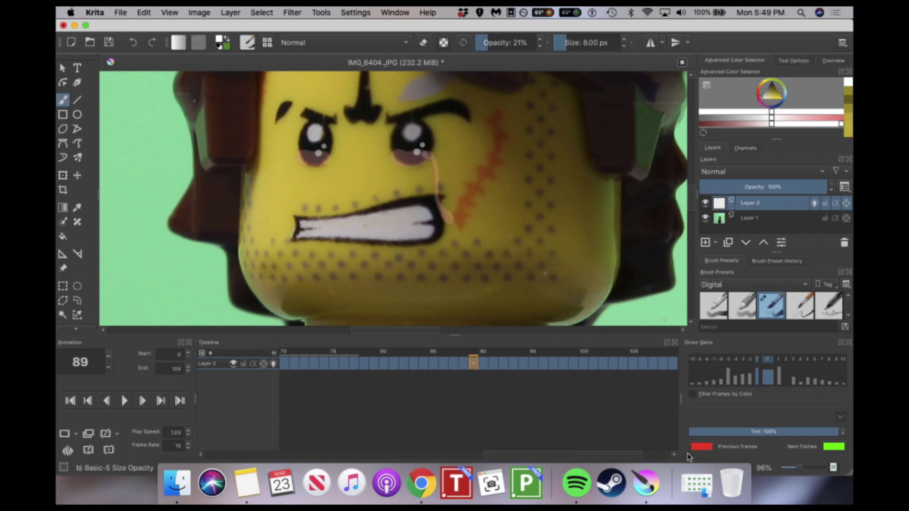
{"action": "key", "text": "Right"}
{"action": "key", "text": "Right"}
{"action": "key", "text": "Right"}
{"action": "key", "text": "Right"}
{"action": "key", "text": "Right"}
{"action": "key", "text": "Right"}
{"action": "key", "text": "Right"}
{"action": "key", "text": "Right"}
{"action": "key", "text": "Right"}
{"action": "key", "text": "Right"}
{"action": "key", "text": "Left"}
{"action": "key", "text": "Left"}
{"action": "key", "text": "Left"}
{"action": "key", "text": "Left"}
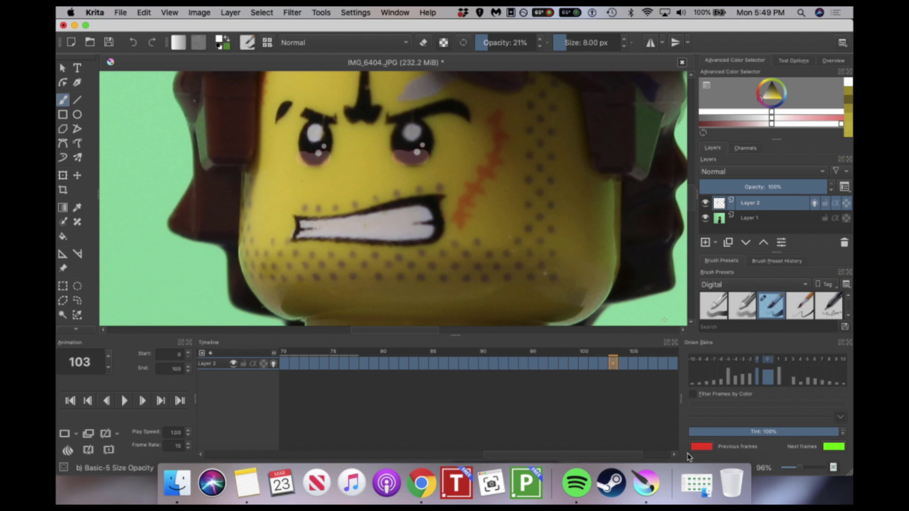
{"action": "key", "text": "Right"}
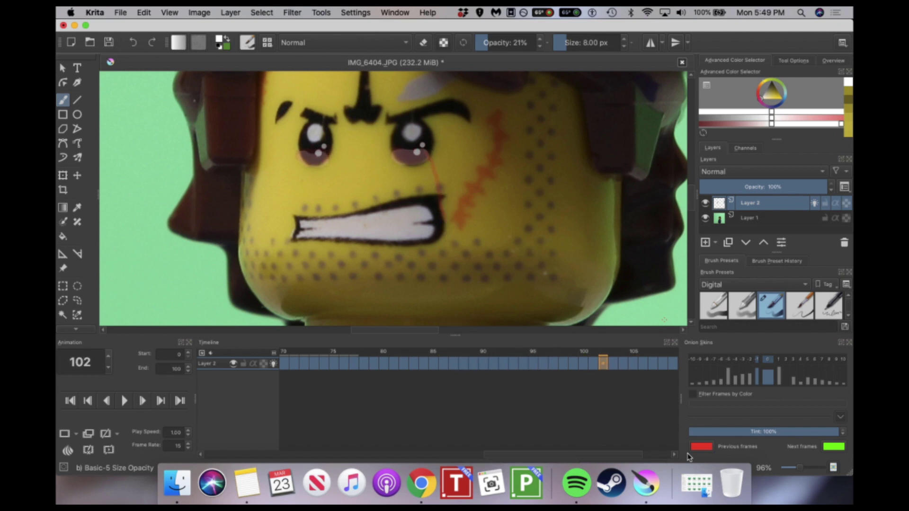
{"action": "scroll", "coordinate": [606, 366], "scroll_direction": "up", "scroll_amount": 5}
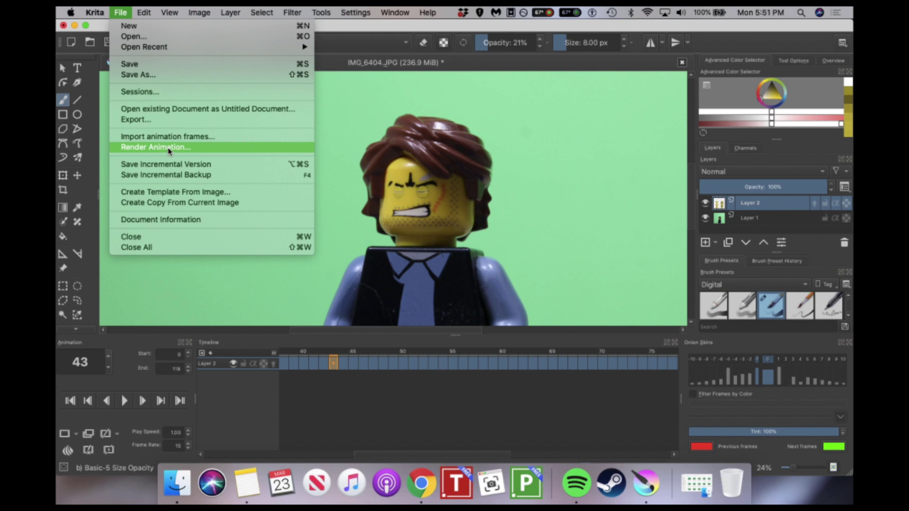
Step: Render frames 0 to 118 as a PNG image sequence with the base name SADBOI
{"action": "left_click", "coordinate": [168, 151]}
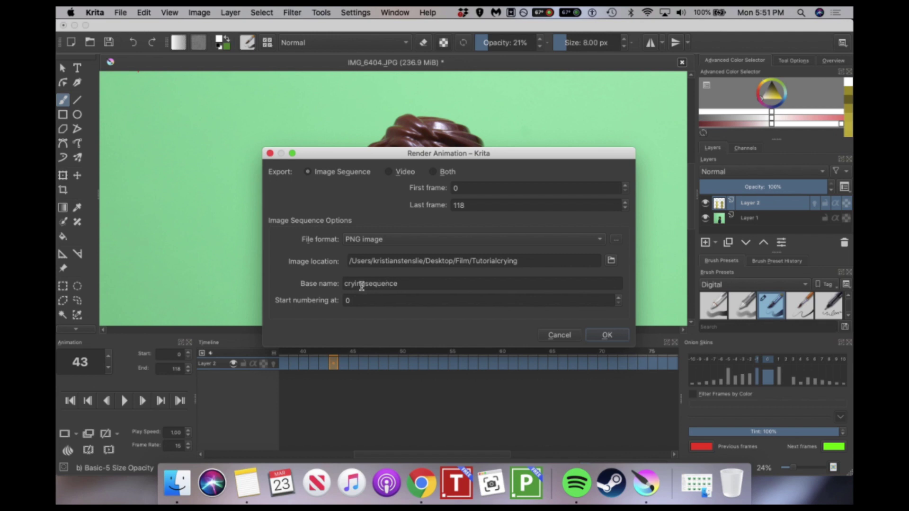
{"action": "double_click", "coordinate": [361, 284]}
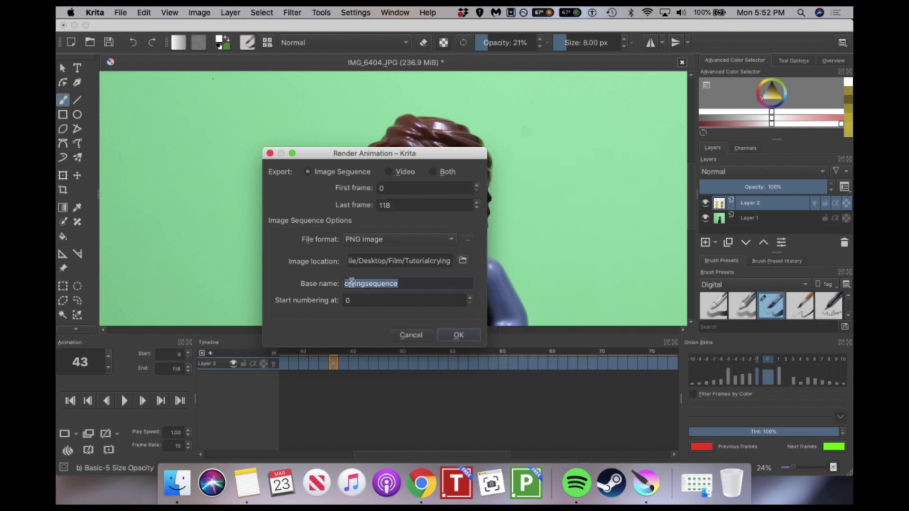
{"action": "type", "text": "SADBOI"}
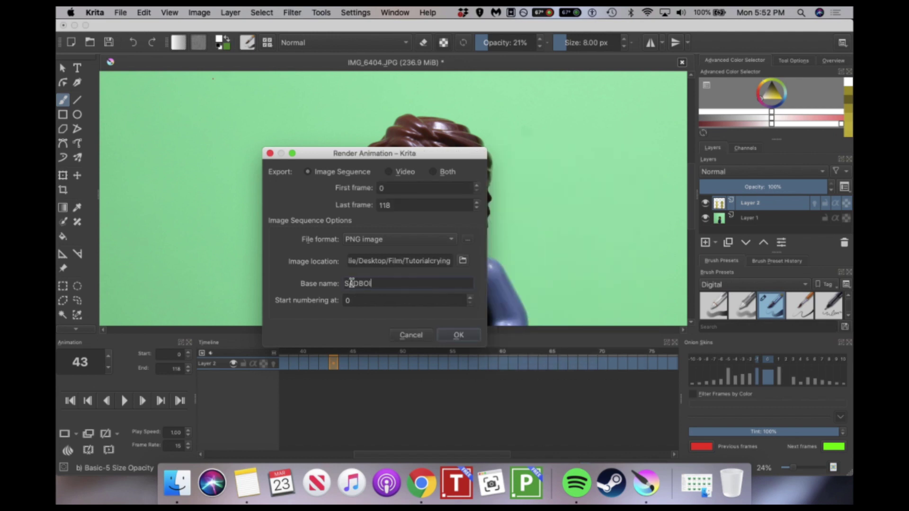
{"action": "left_click", "coordinate": [477, 336]}
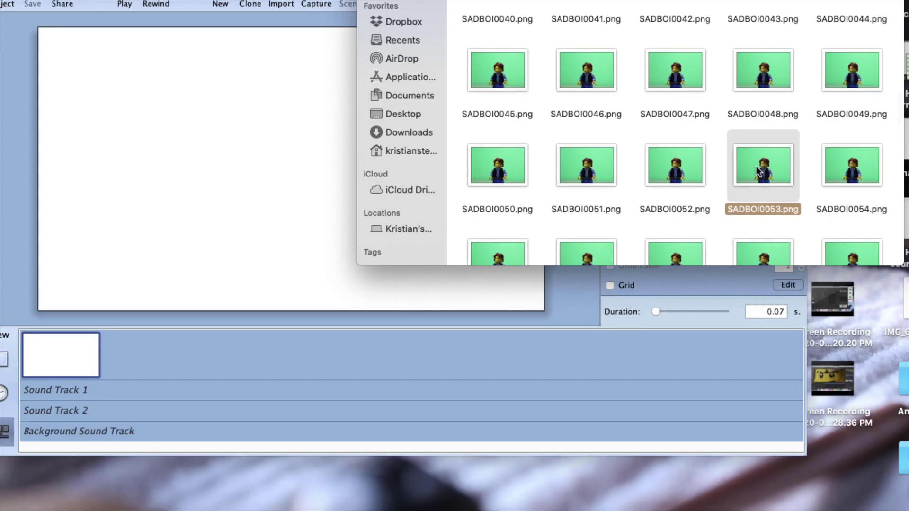
Step: Preview the rendered image SADBOI0053.png in Finder, close the preview and deselect the file
{"action": "key", "text": "space"}
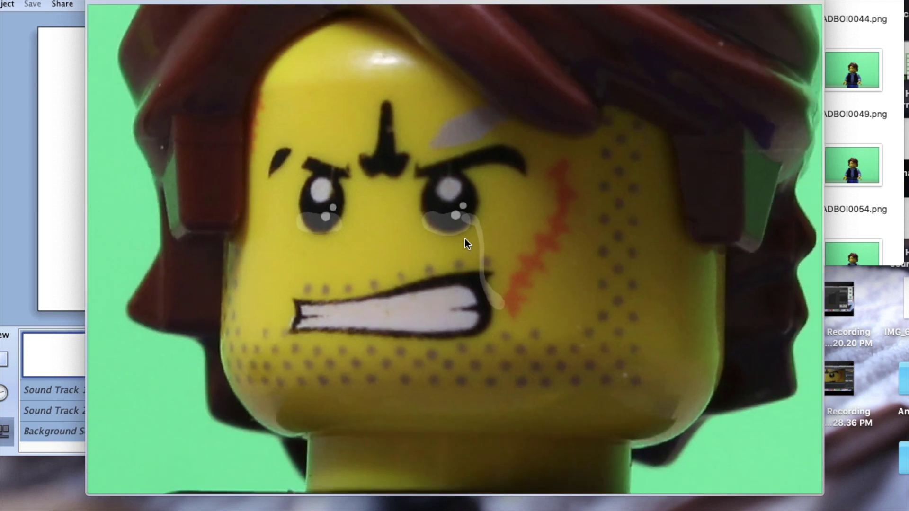
{"action": "key", "text": "space"}
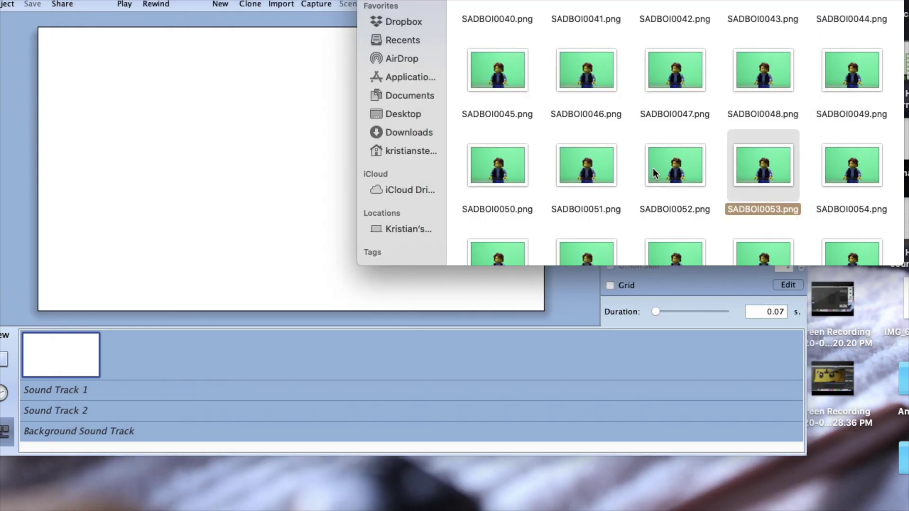
{"action": "left_click", "coordinate": [647, 131]}
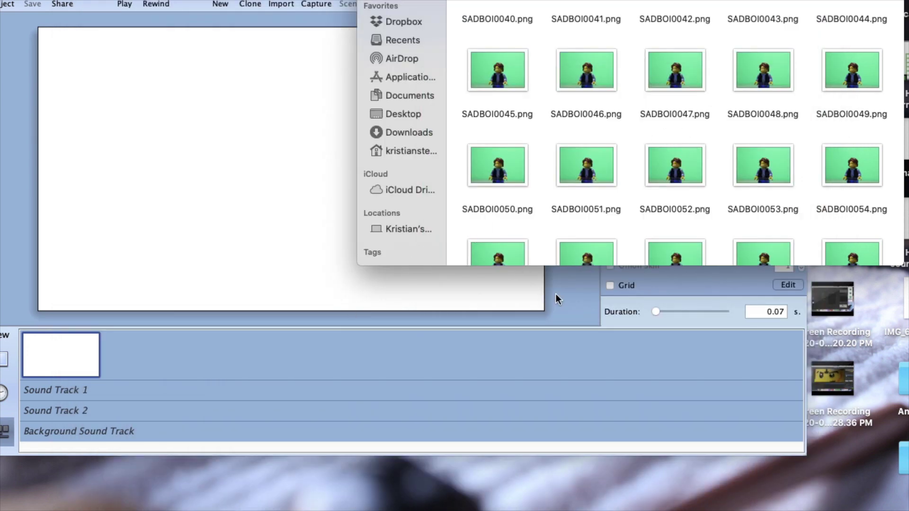